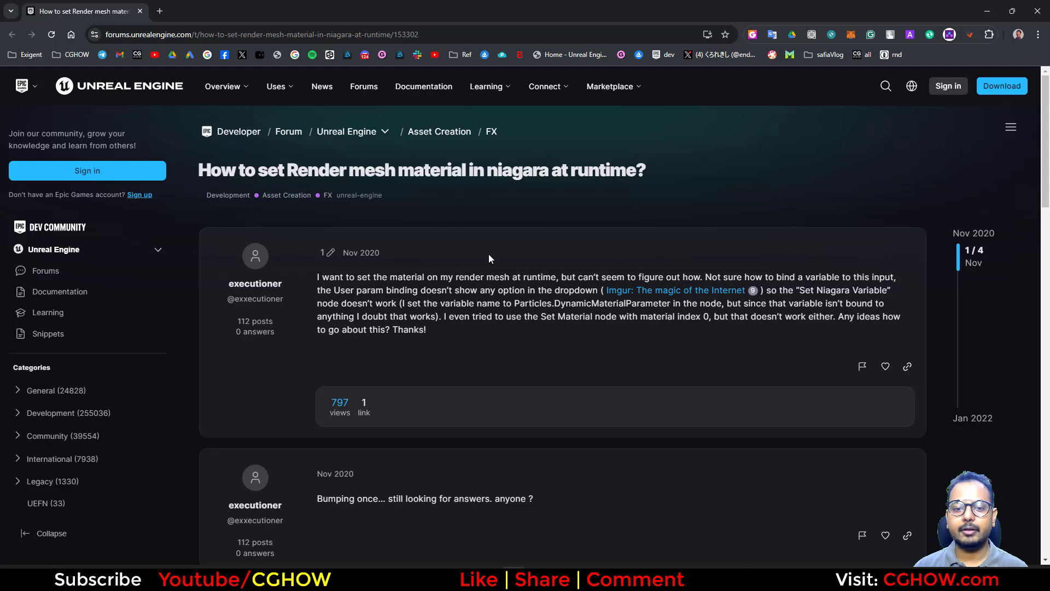
- Read through the forum thread about setting a Niagara render mesh material at runtime, including its replies
scroll(520, 284, down, 1)
scroll(438, 301, up, 1)
scroll(569, 319, down, 10)
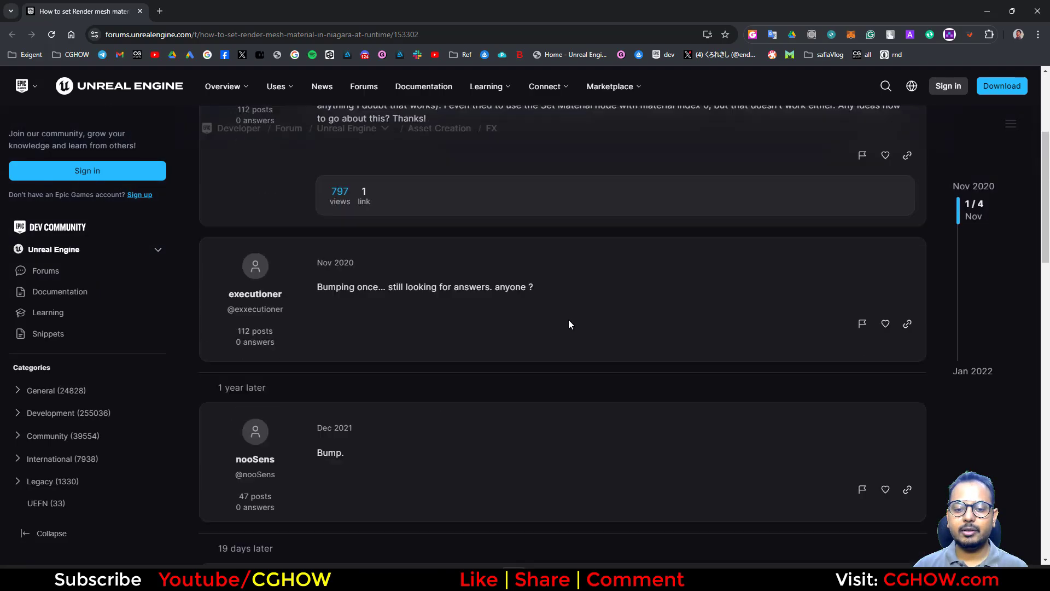
scroll(536, 302, up, 5)
scroll(559, 307, up, 3)
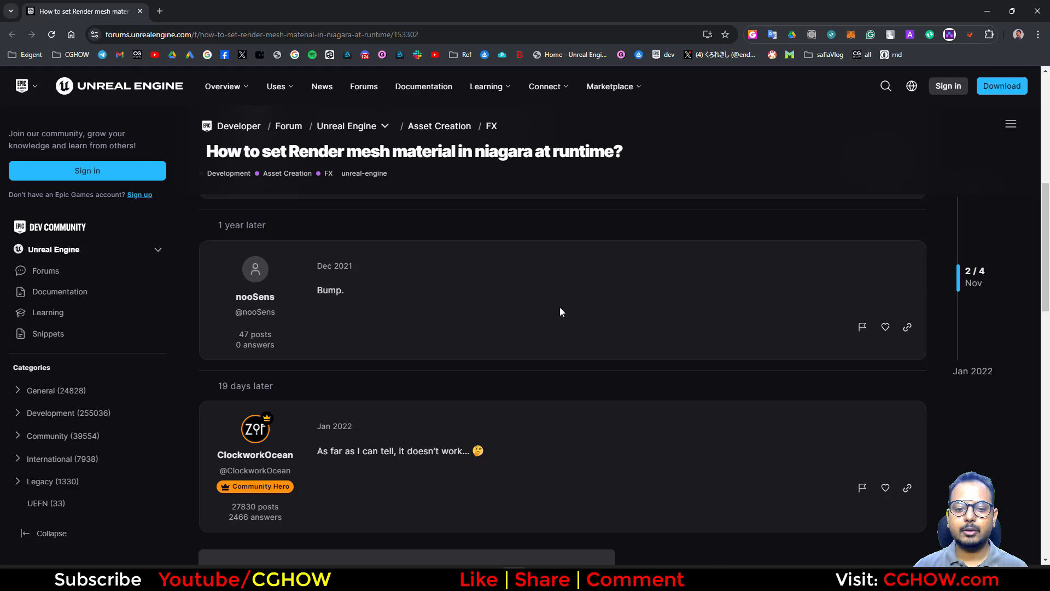
scroll(480, 228, up, 6)
scroll(541, 343, down, 6)
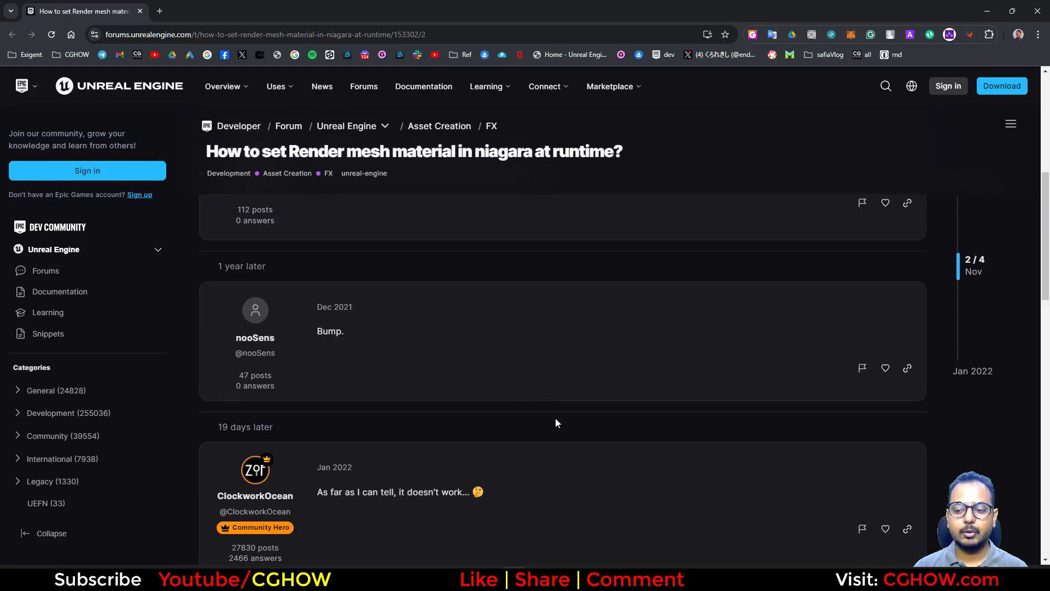
scroll(556, 422, down, 3)
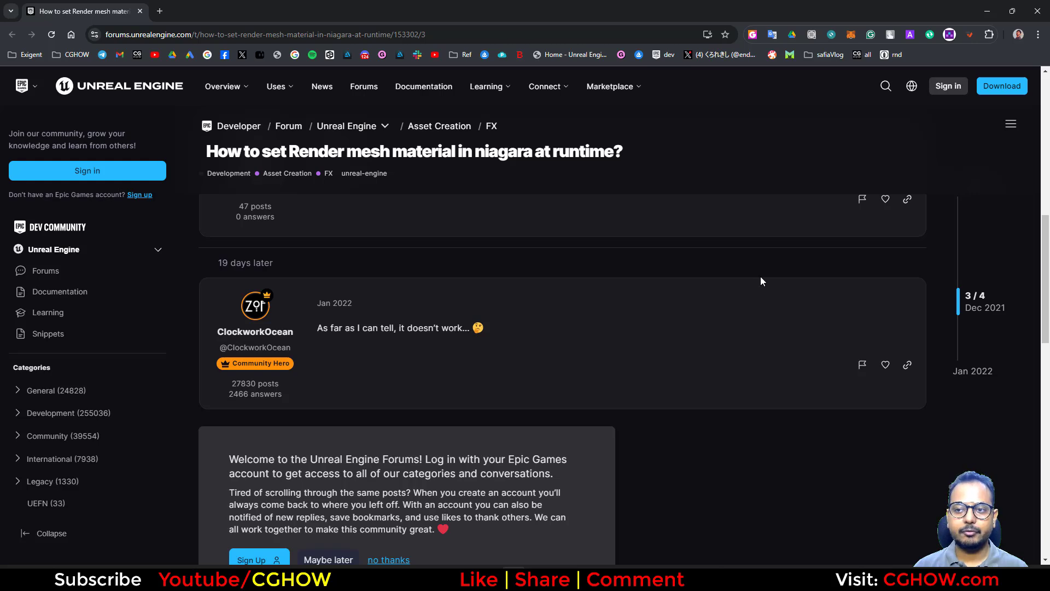
- Switch to Unreal Editor and play the level to preview the finished Niagara cube effect
click(984, 8)
click(681, 522)
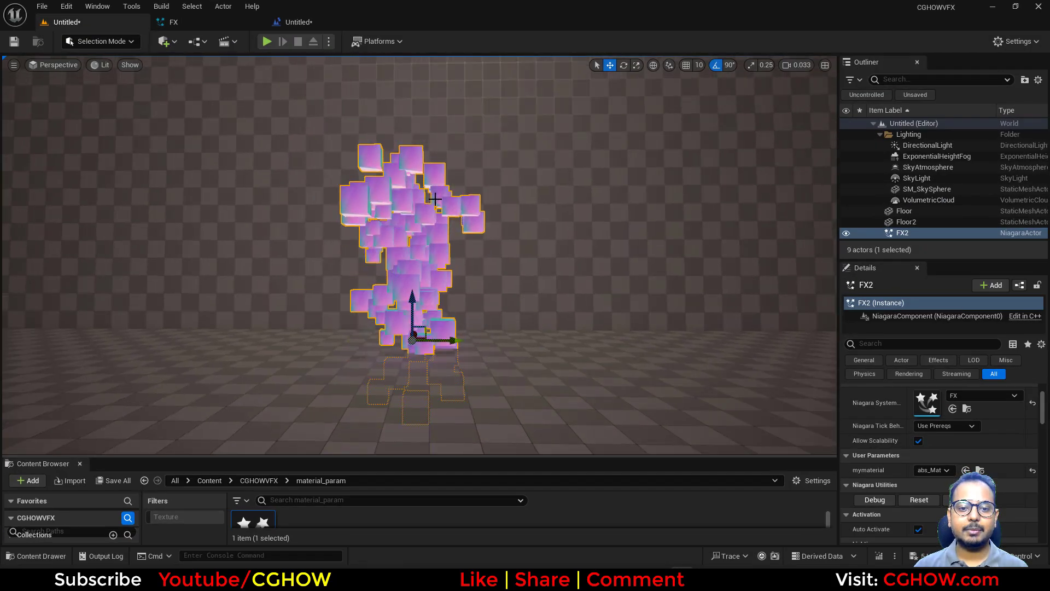
click(267, 41)
click(497, 247)
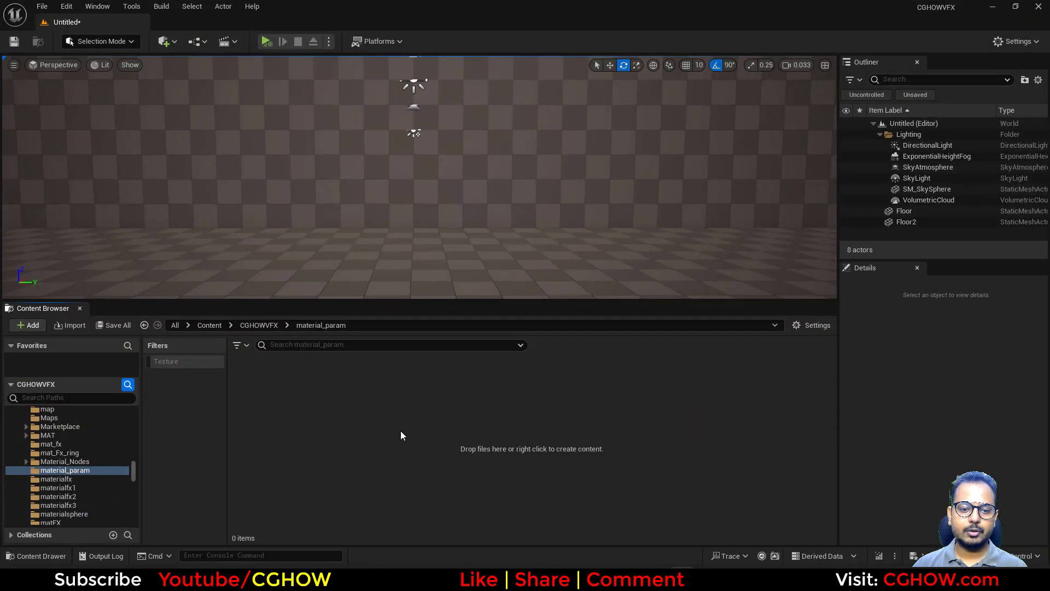
- Create an empty Niagara System named FX in the material_param folder and open it
right_click(400, 435)
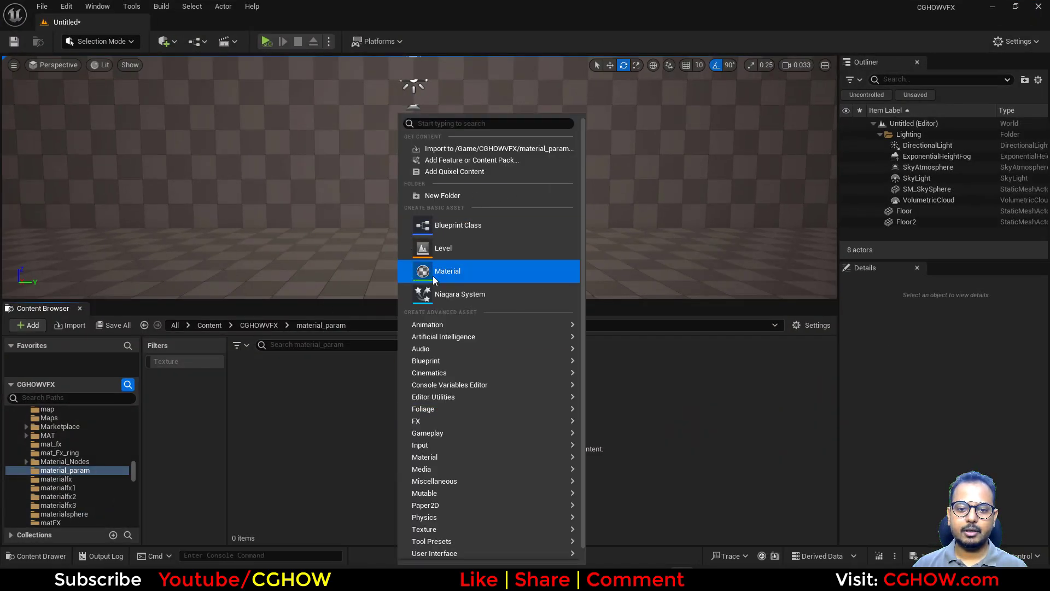
click(564, 291)
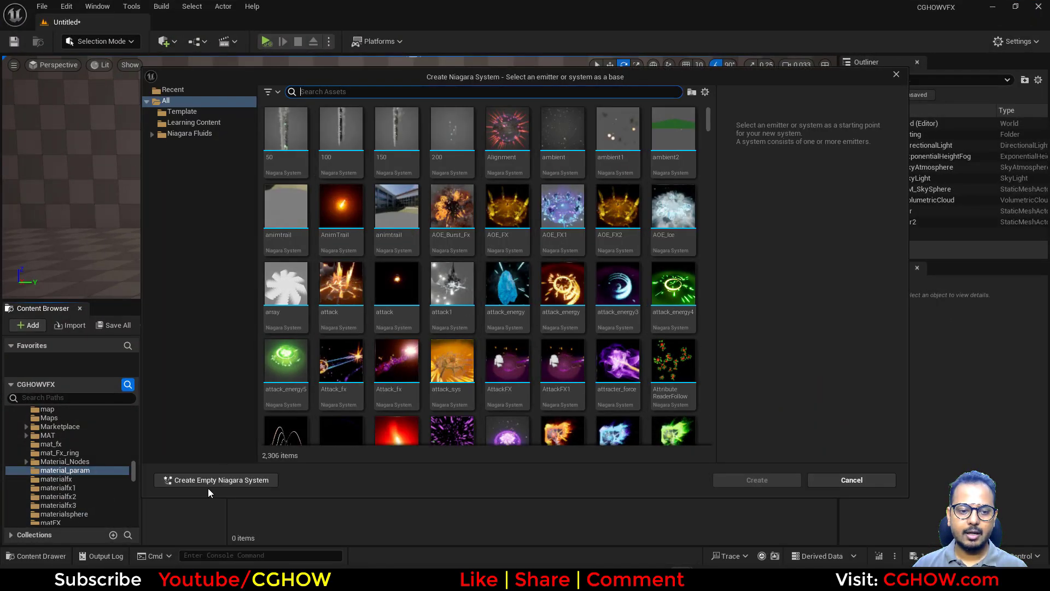
click(226, 480)
text(FX)
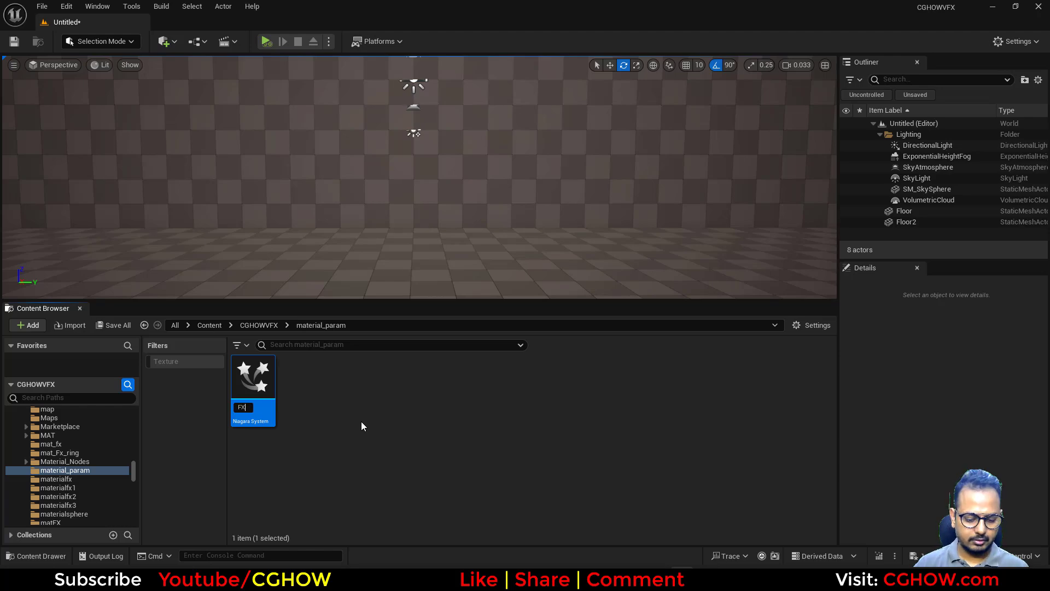
key(Return)
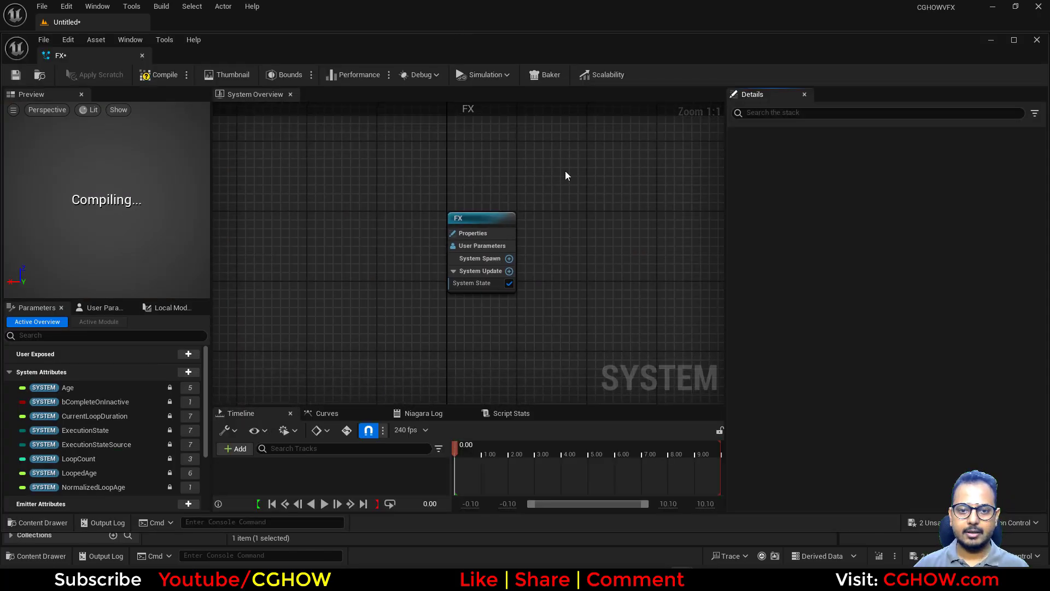
- Add a Fountain emitter to the FX system and dock the FX editor beside the level in the main window
right_click(578, 192)
click(629, 208)
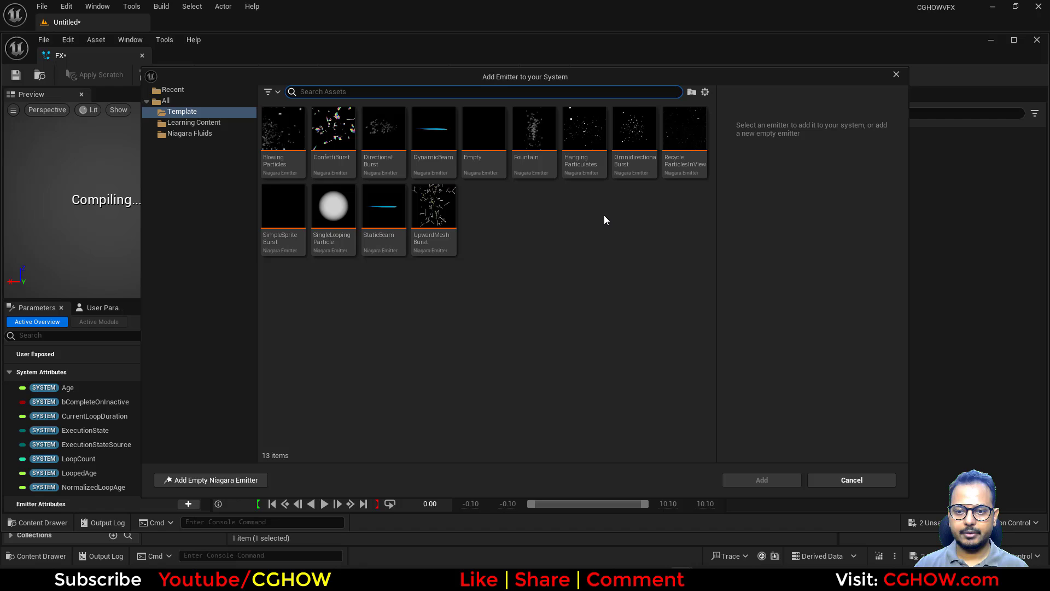
double_click(536, 146)
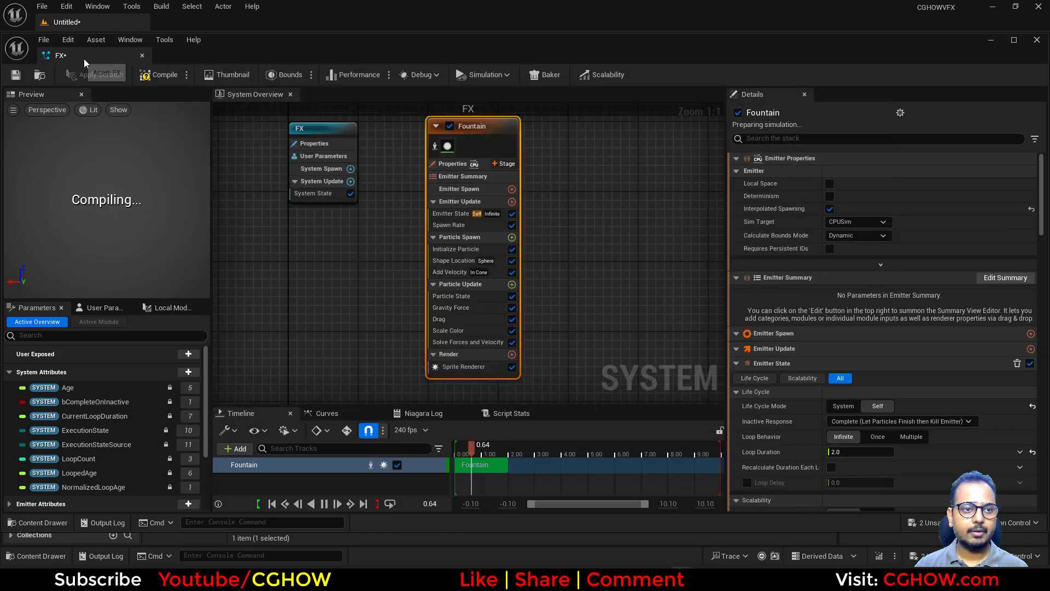
drag(84, 58, 193, 27)
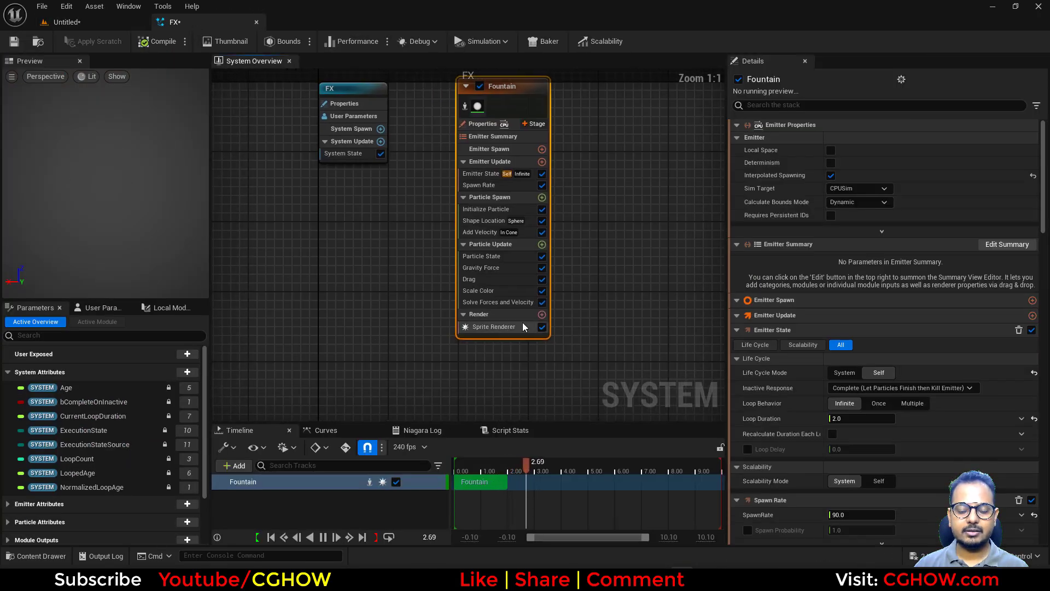
- Replace the Fountain emitter's Sprite Renderer with a Mesh Renderer
click(498, 327)
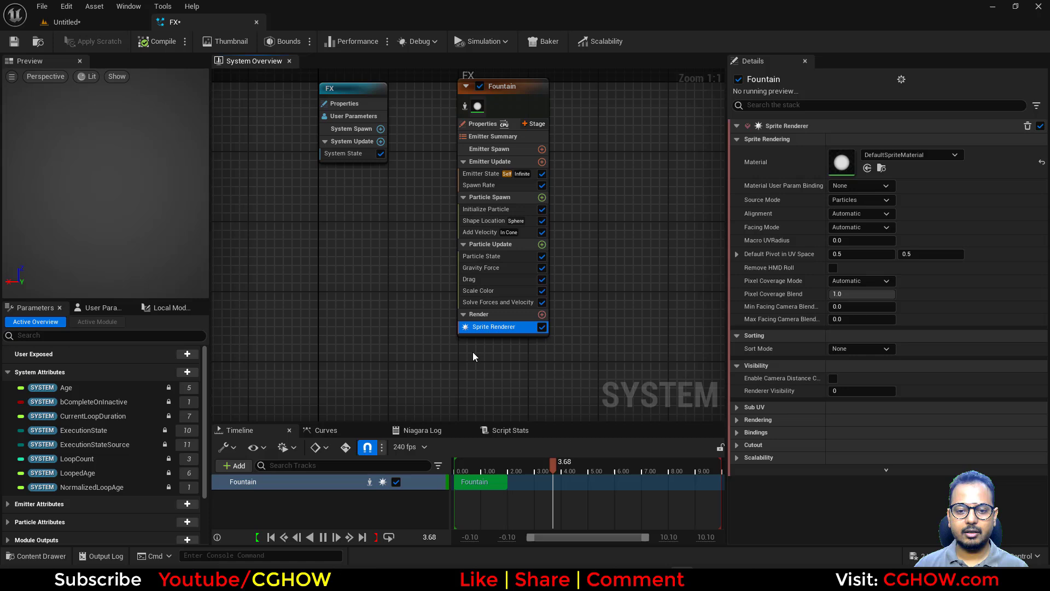
click(542, 314)
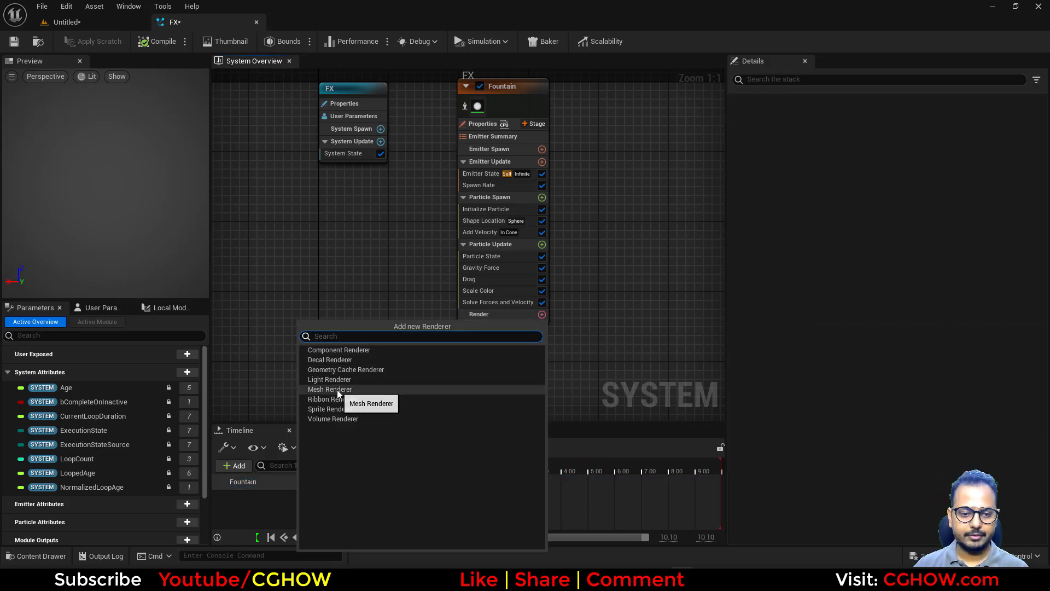
click(336, 389)
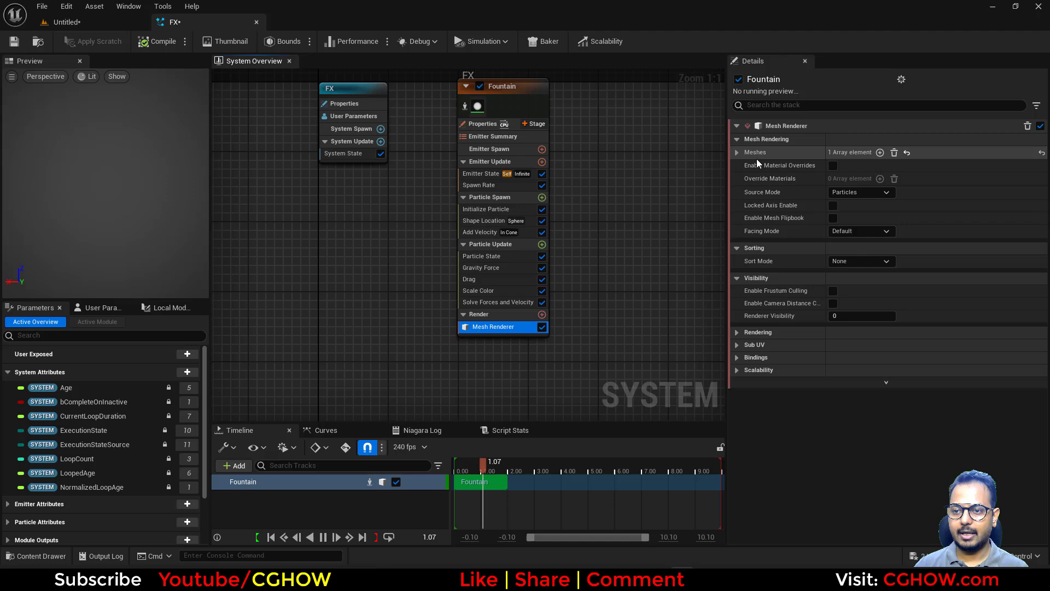
- Assign the 1M_Cube static mesh to the Mesh Renderer's first mesh entry
click(737, 152)
click(891, 172)
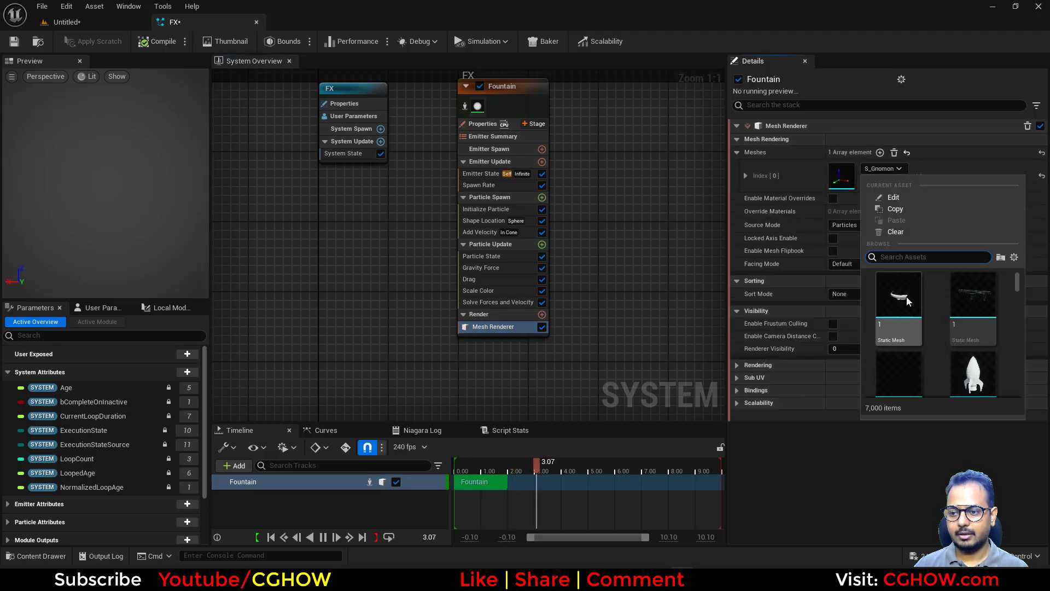
text(cubr)
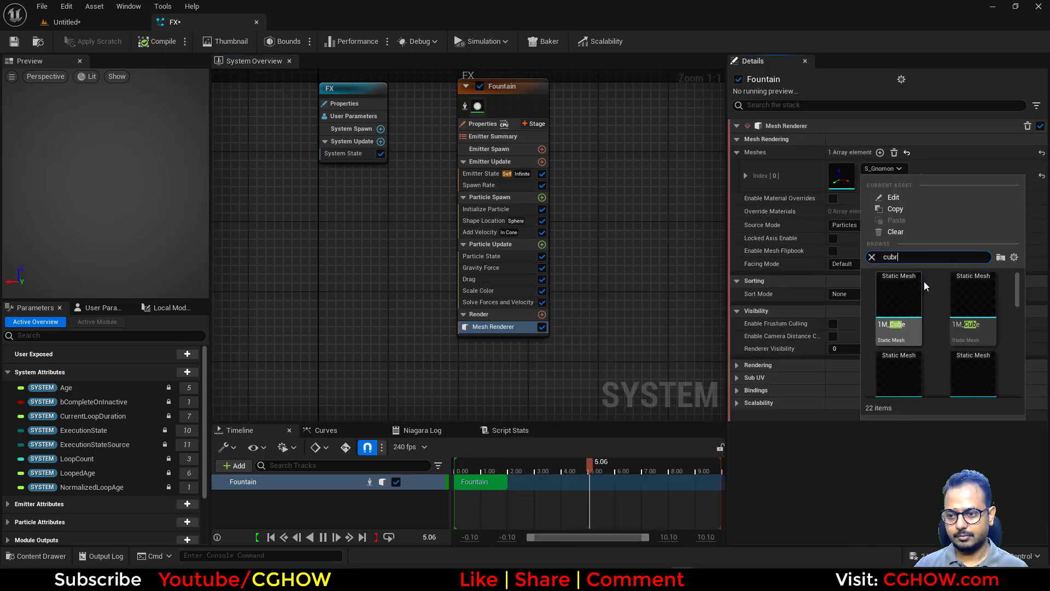
key(BackSpace)
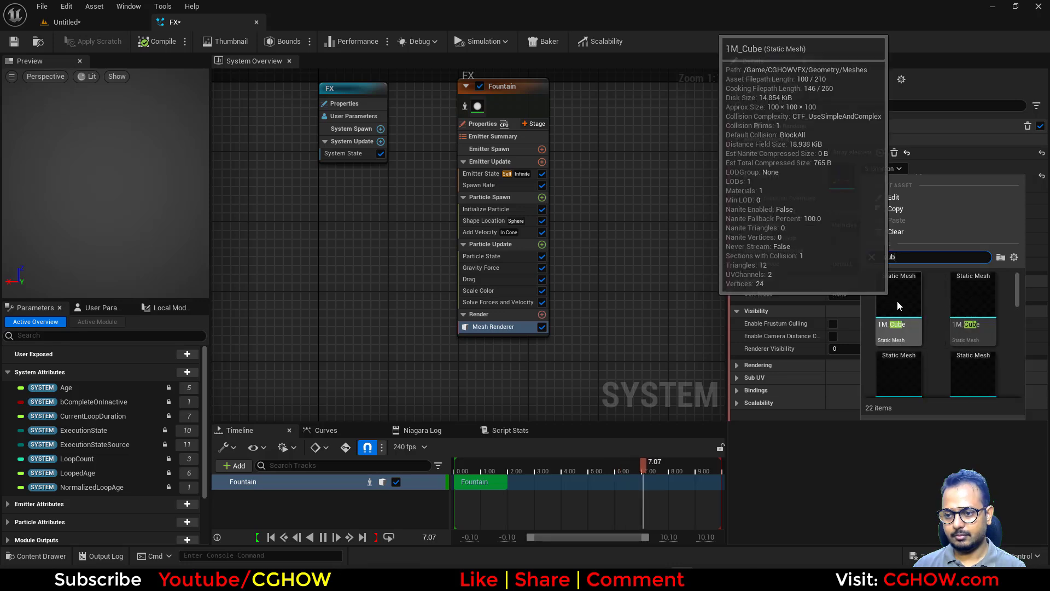
click(910, 304)
- Save the FX system, locate it in the content folder and place it in the level
right_drag(346, 235, 374, 264)
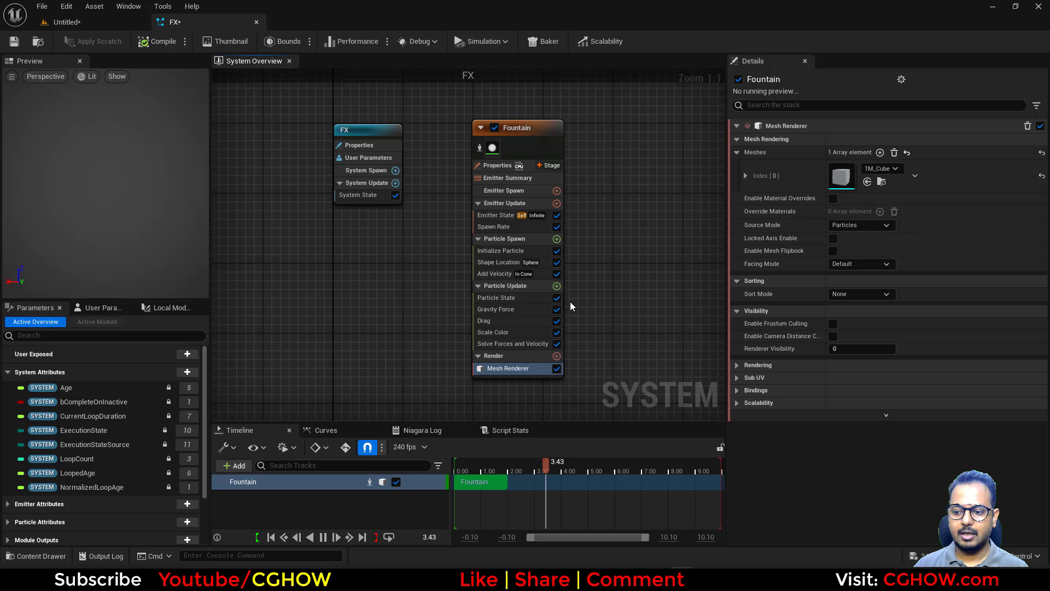
click(16, 43)
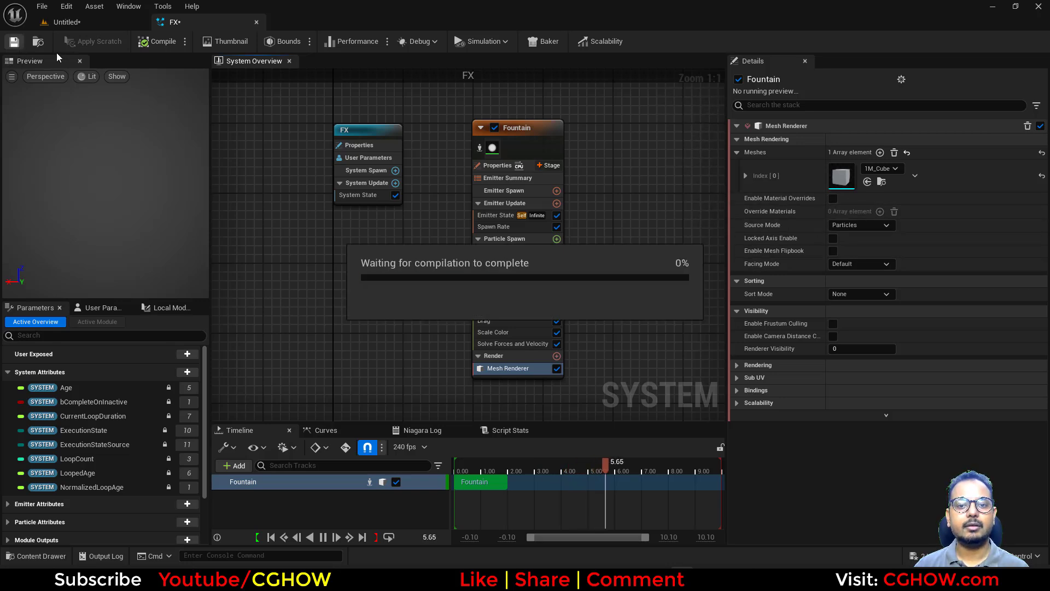
click(38, 41)
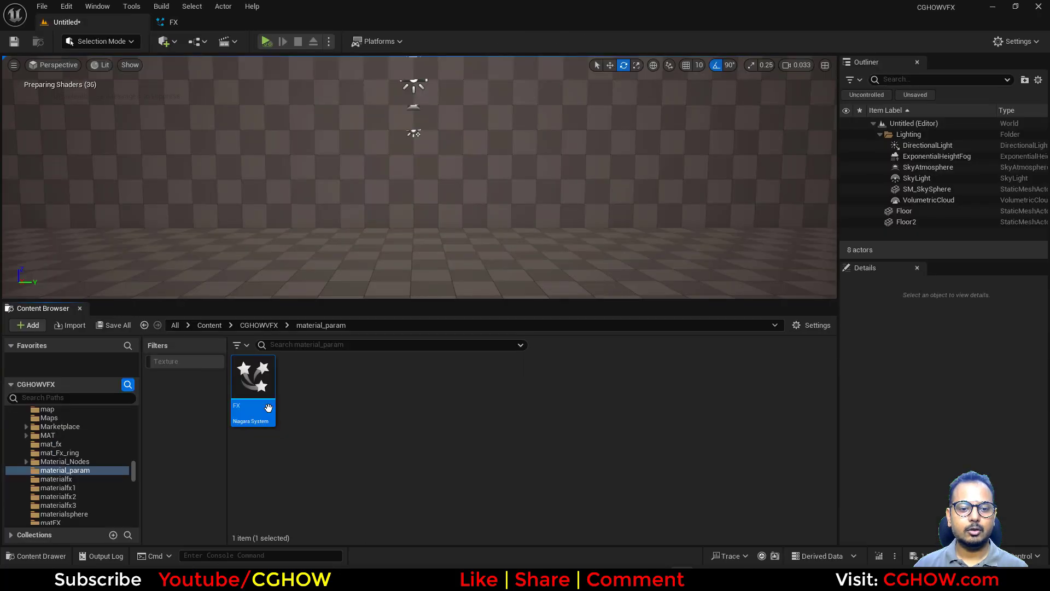
drag(369, 270, 405, 251)
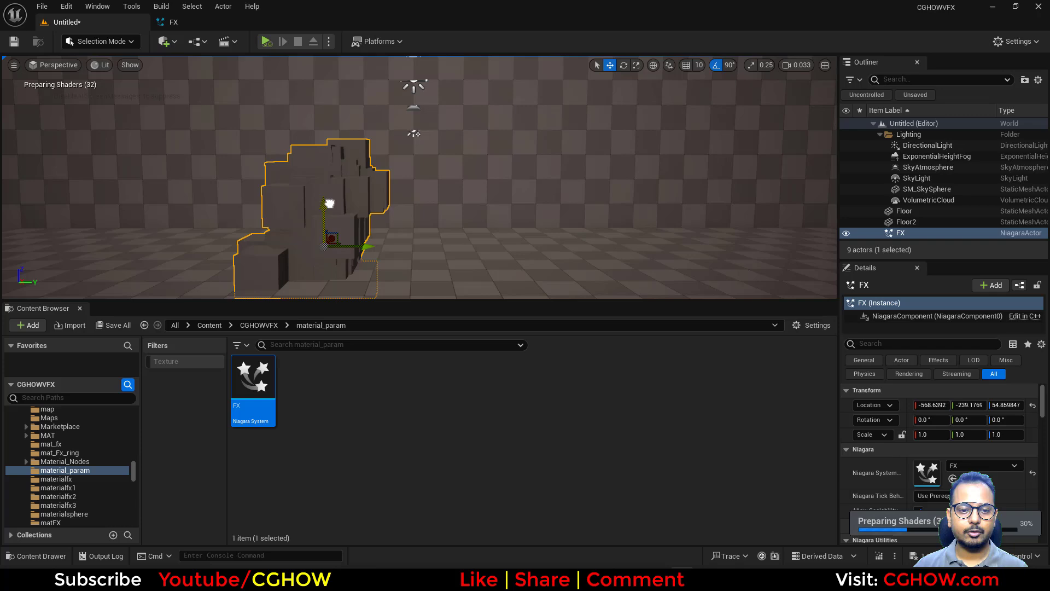
- Raise the Fountain emitter's Add Velocity speed range to a minimum of about 639 and a maximum of about 1418
click(202, 27)
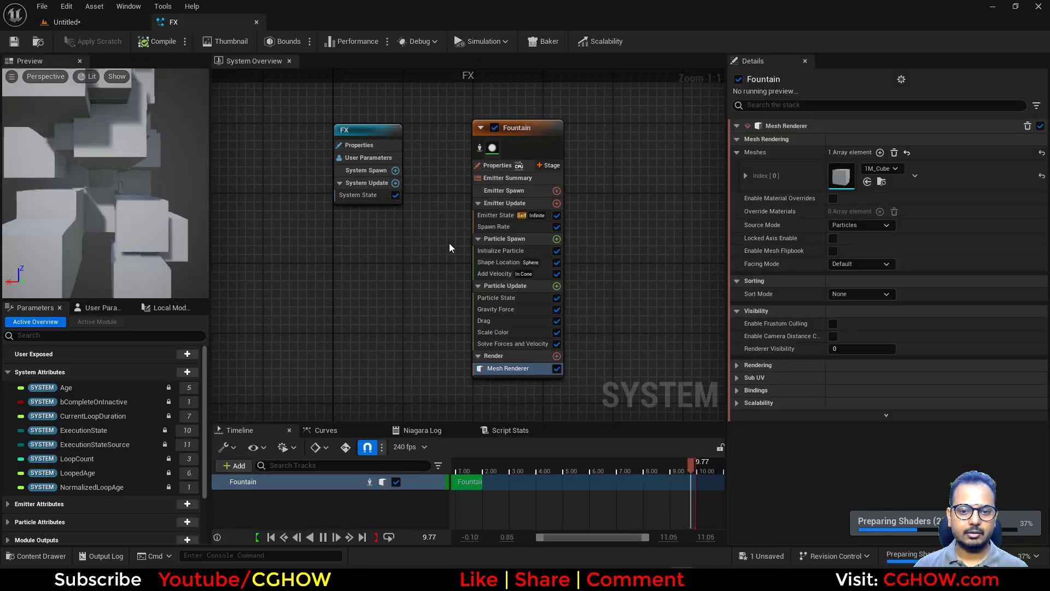
click(482, 274)
drag(853, 186, 881, 186)
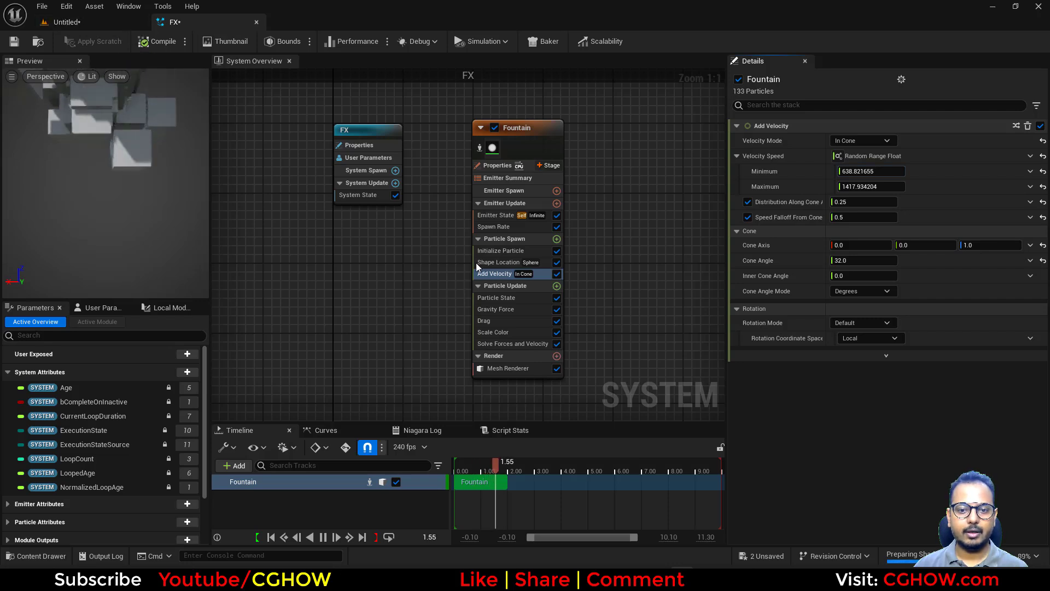
- Set Initialize Particle's mesh scale mode to Random Uniform ranging from 0.5 to 1.0, and check the effect in the level
click(501, 250)
click(861, 432)
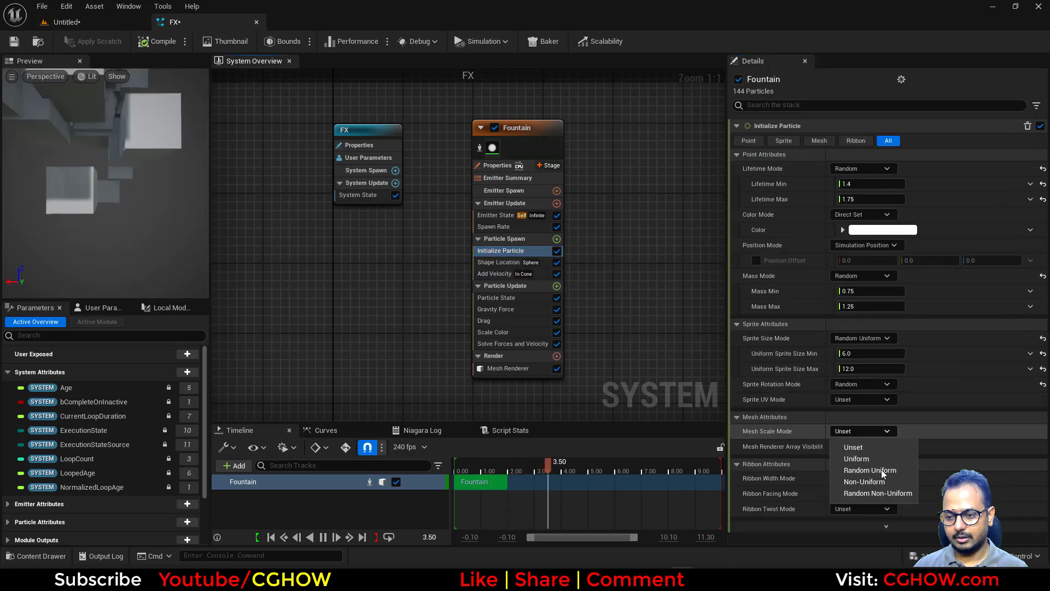
click(870, 470)
click(857, 461)
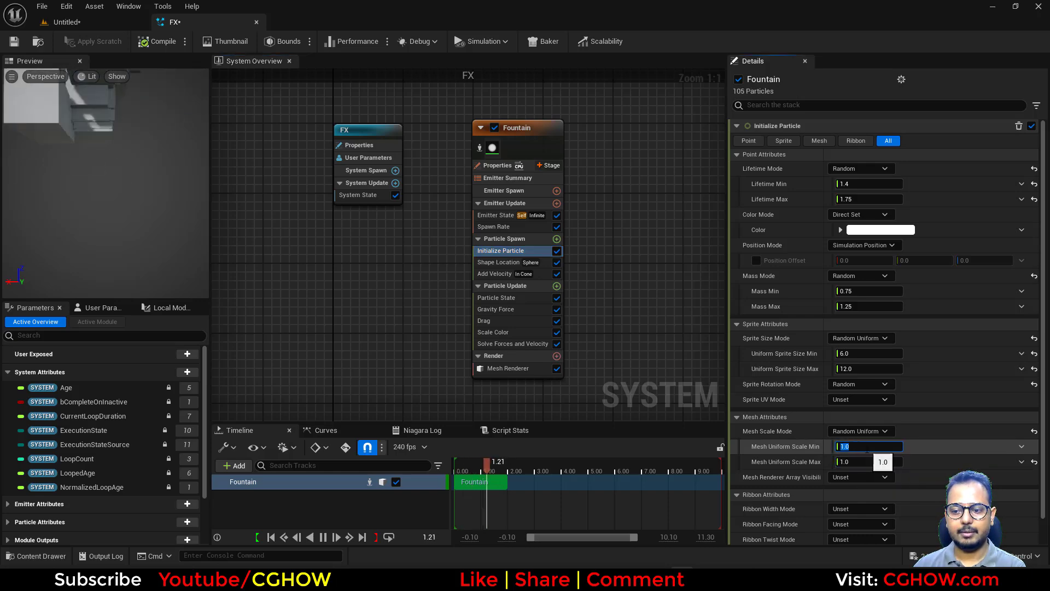
text(0.5)
key(Return)
click(94, 22)
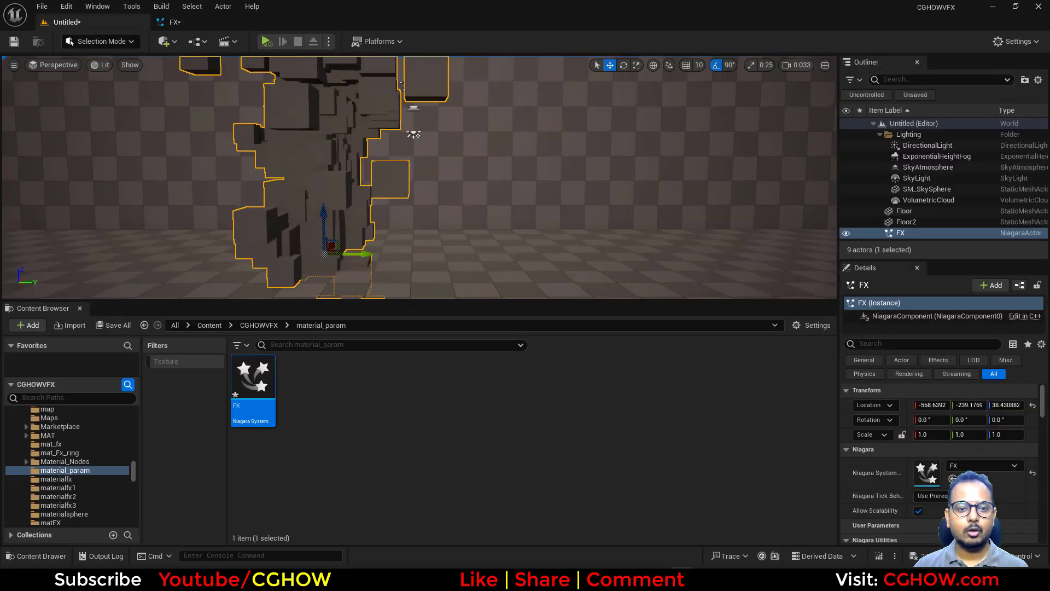
- Enable material overrides on the FX system's Mesh Renderer and add one expanded override material entry
click(174, 22)
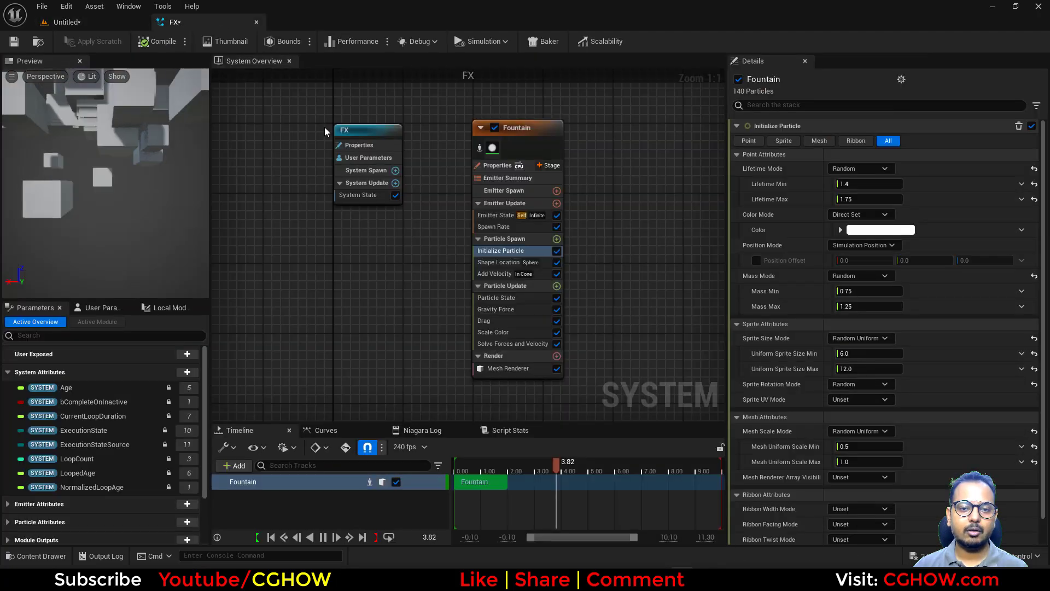
click(833, 198)
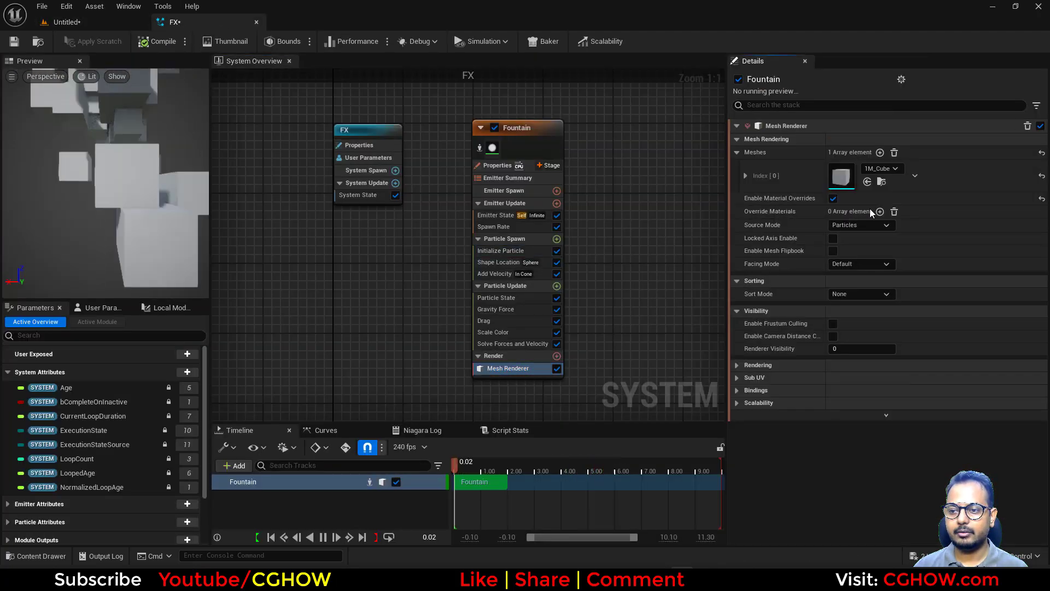
click(737, 212)
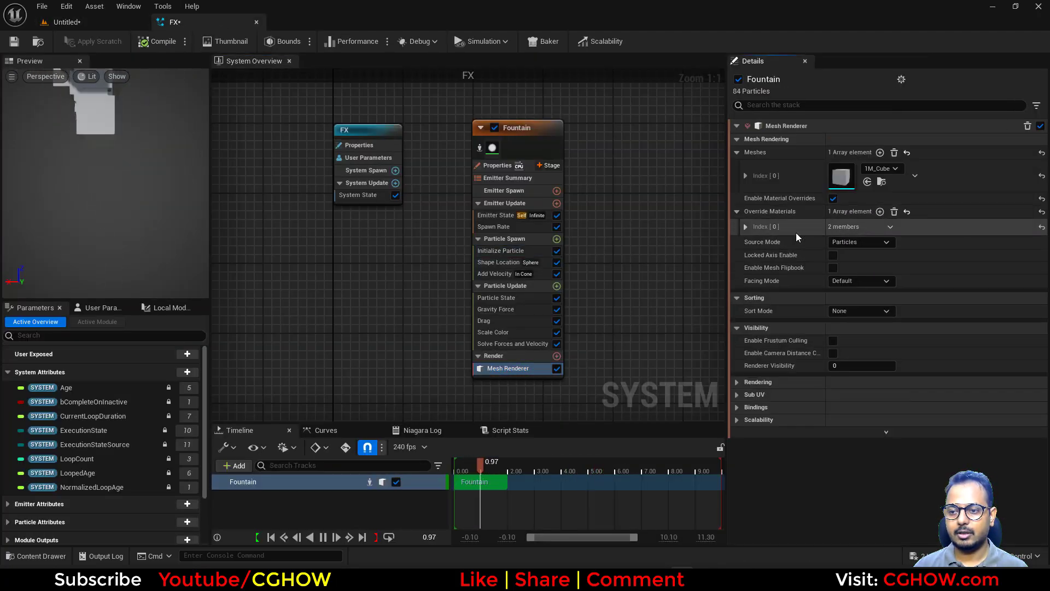
click(745, 227)
- Set the override entry's explicit material to the green 1_Inst
click(882, 245)
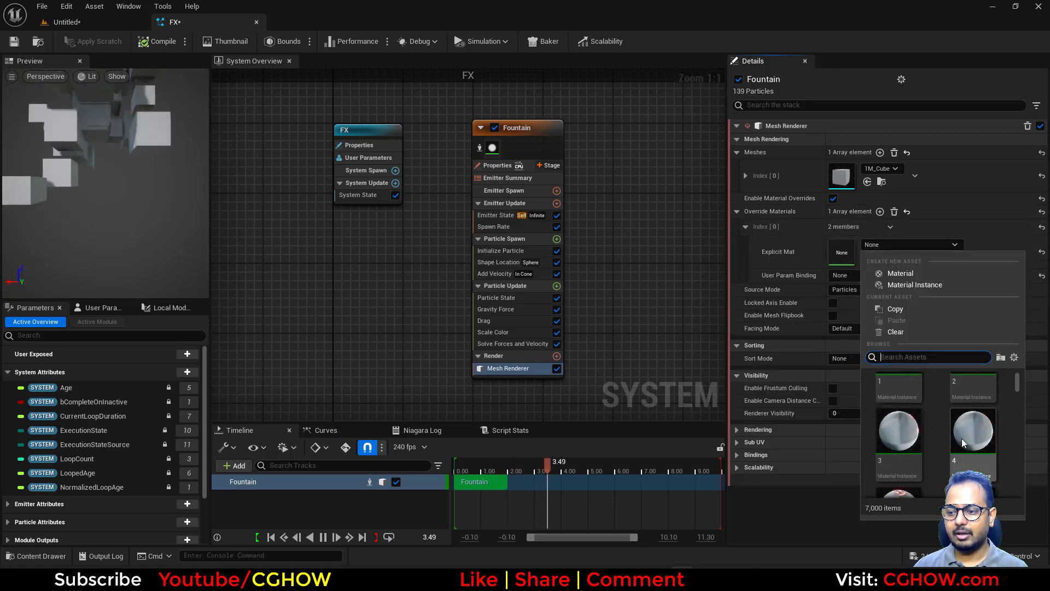
scroll(970, 413, down, 2)
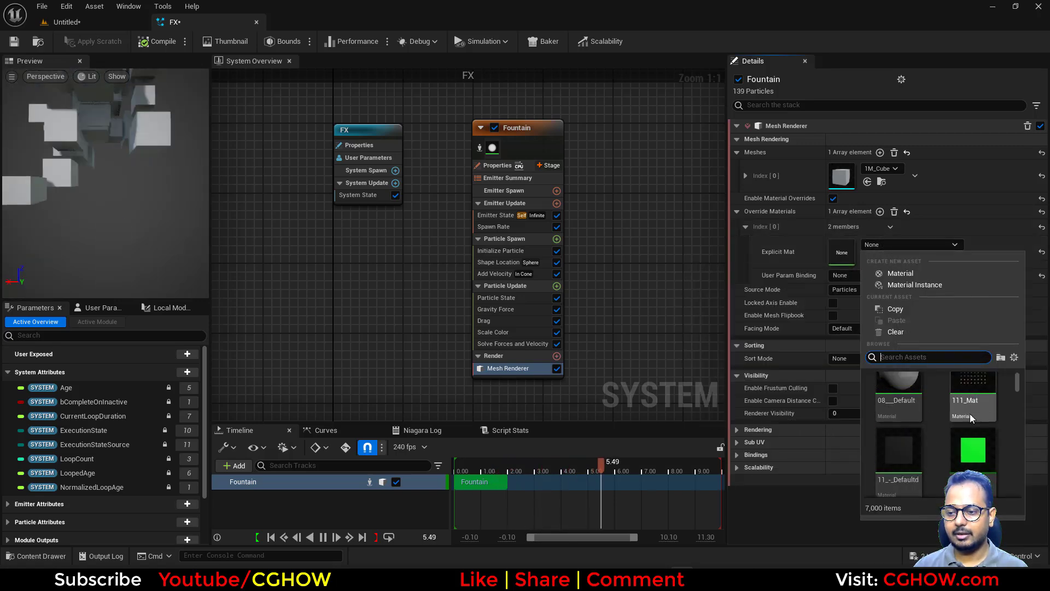
click(978, 433)
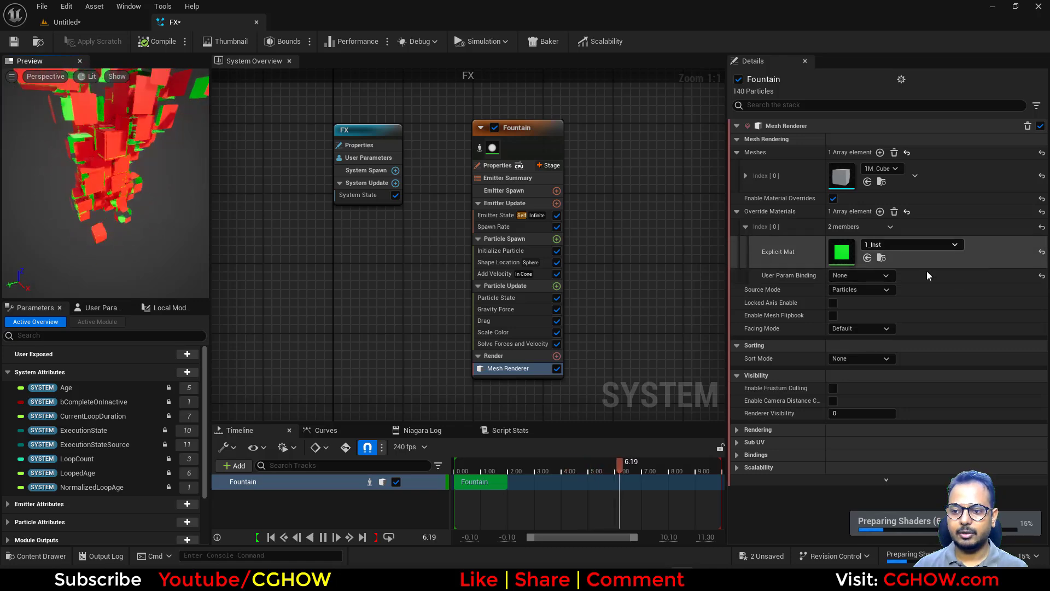
- Set the override entry's explicit material to abs_Mat and check the effect in an enlarged level viewport
click(924, 245)
scroll(998, 416, down, 8)
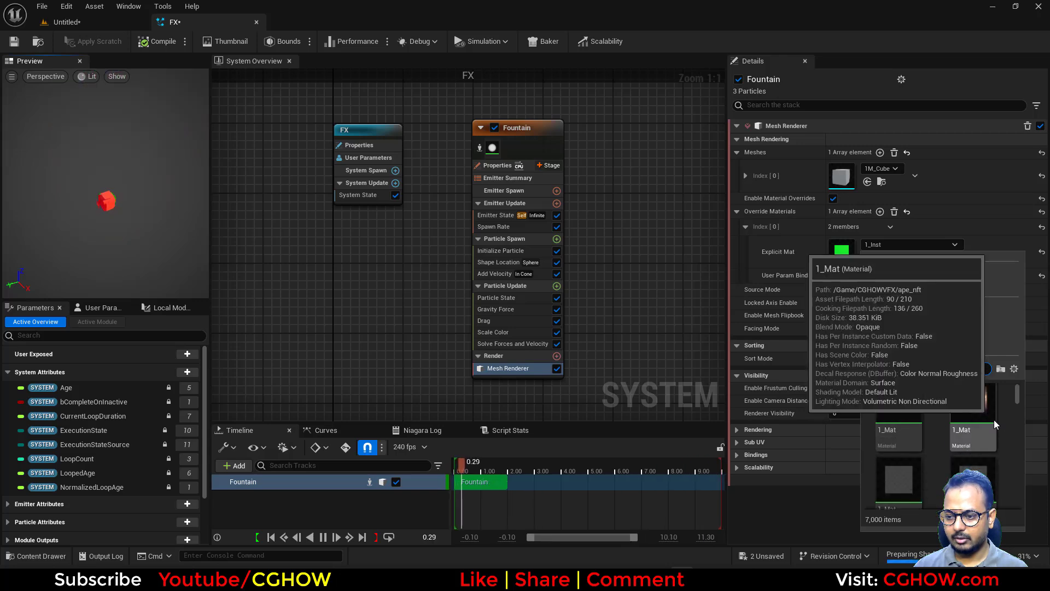
scroll(986, 422, down, 5)
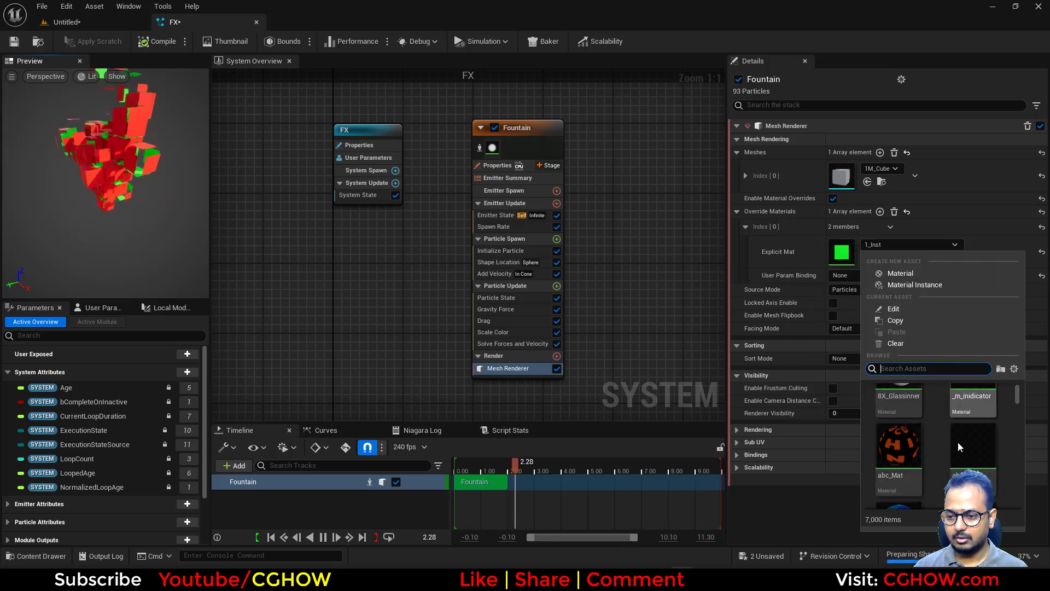
scroll(971, 438, down, 2)
click(900, 435)
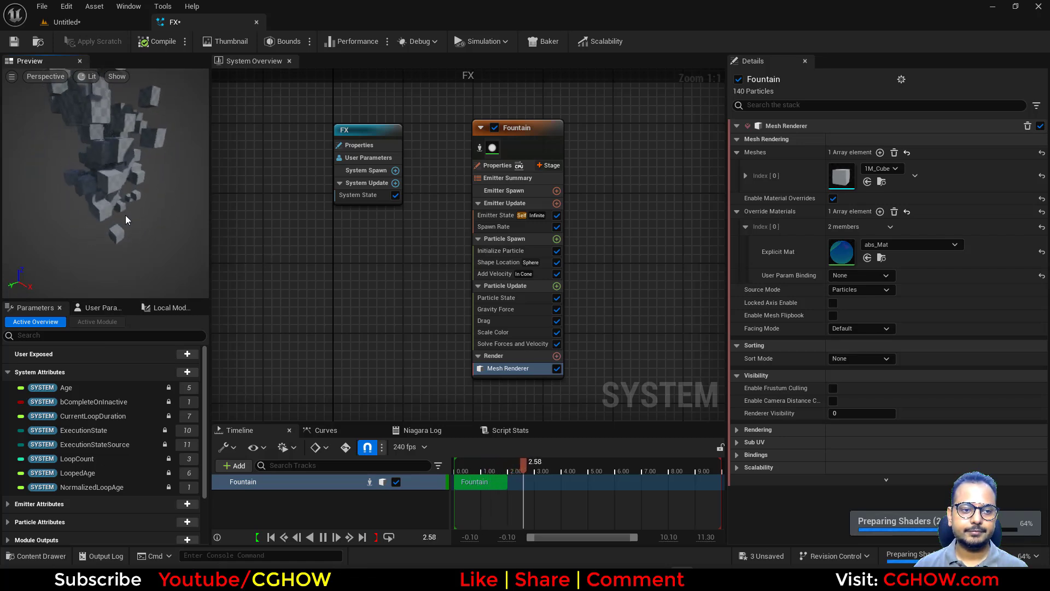
drag(136, 231, 194, 230)
click(66, 22)
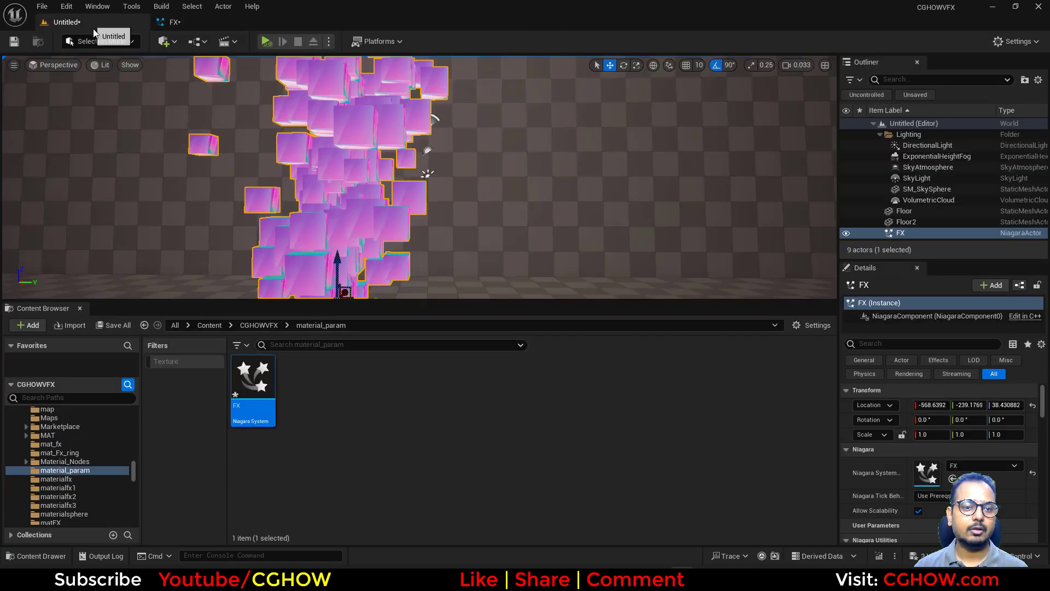
drag(461, 302, 462, 453)
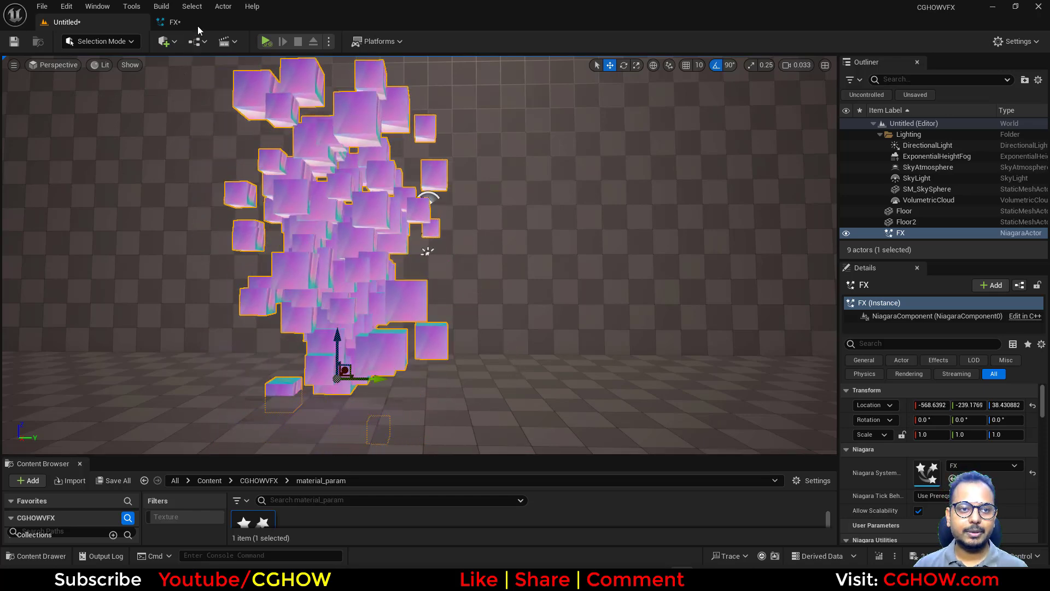
- Add a Material Interface user parameter named mymaterial to the FX Niagara system
click(174, 22)
right_drag(351, 331, 395, 308)
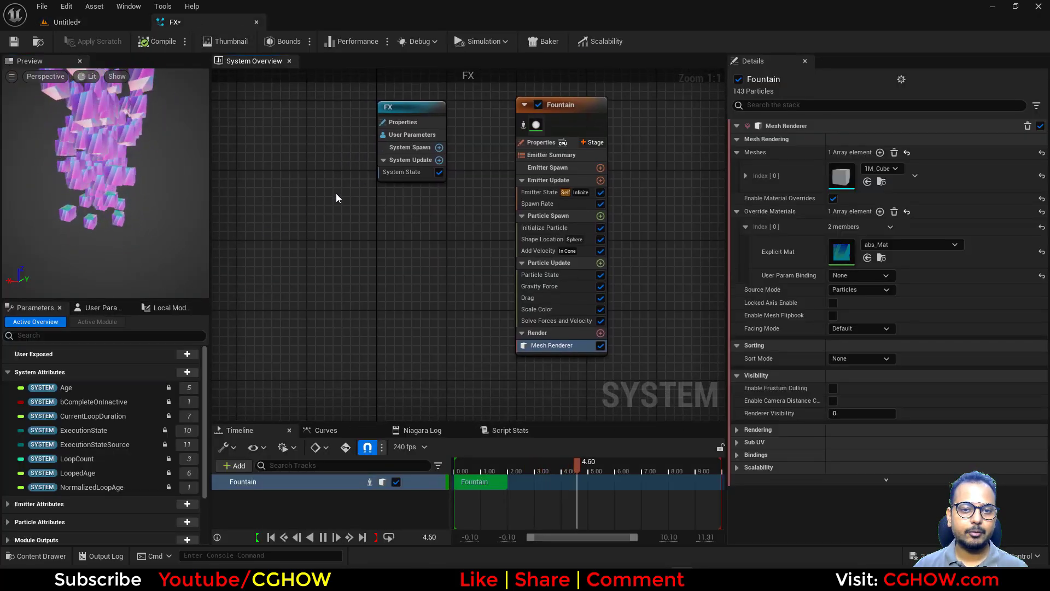
click(407, 135)
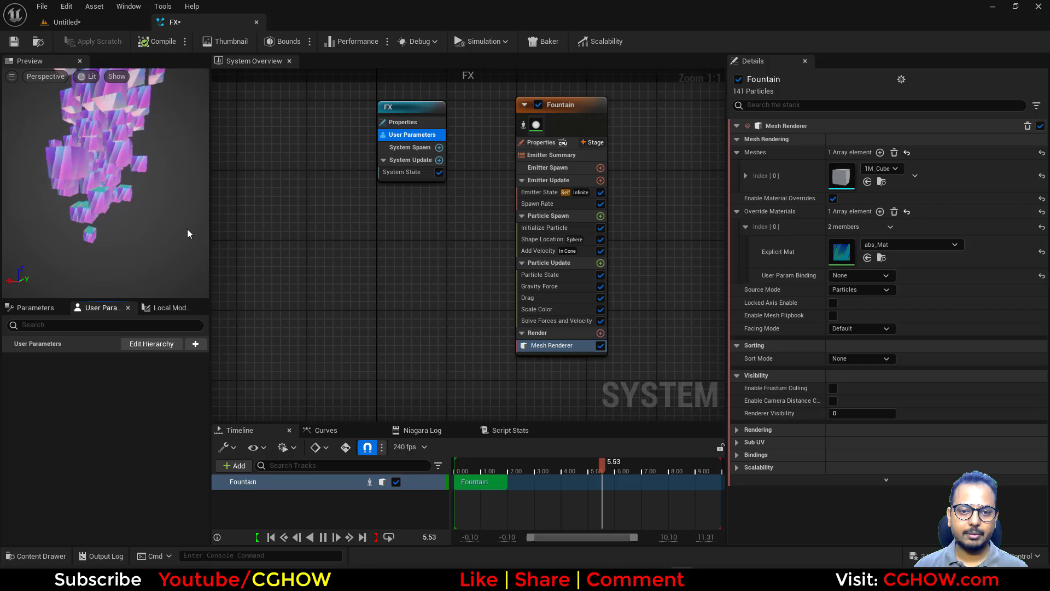
click(195, 343)
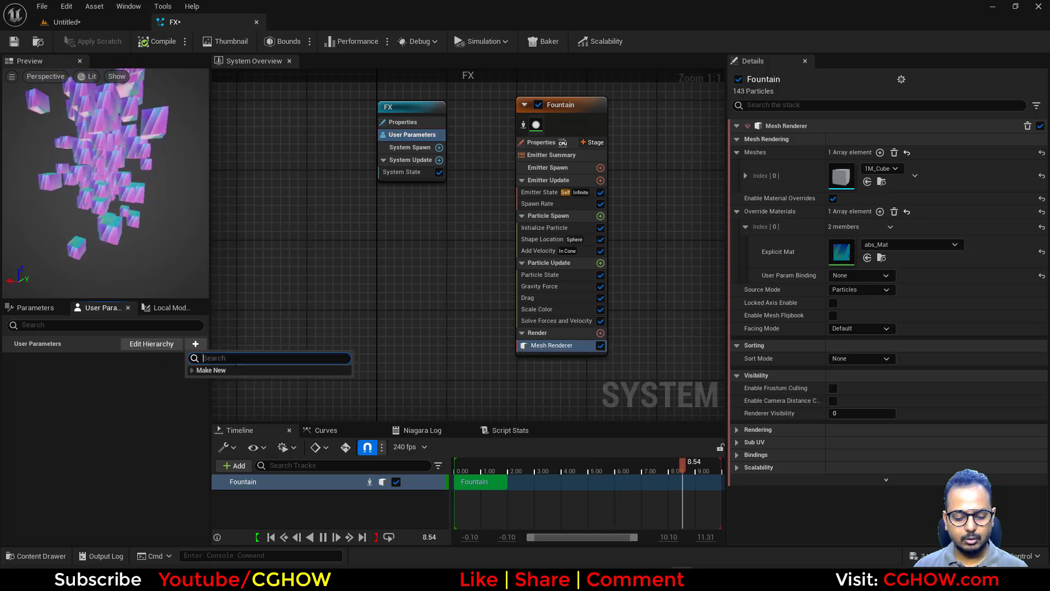
text(mater)
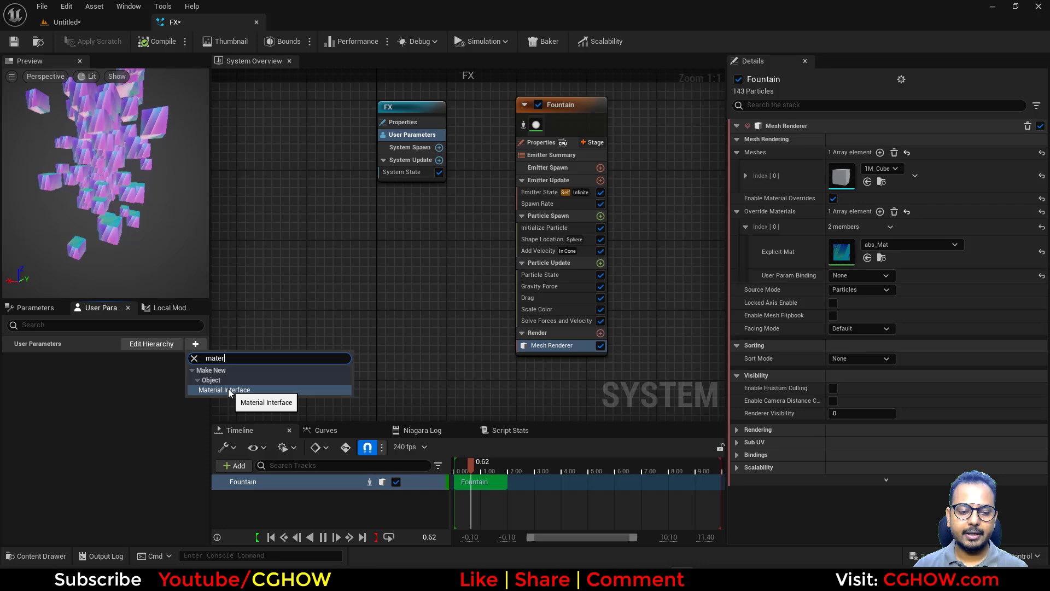
click(228, 389)
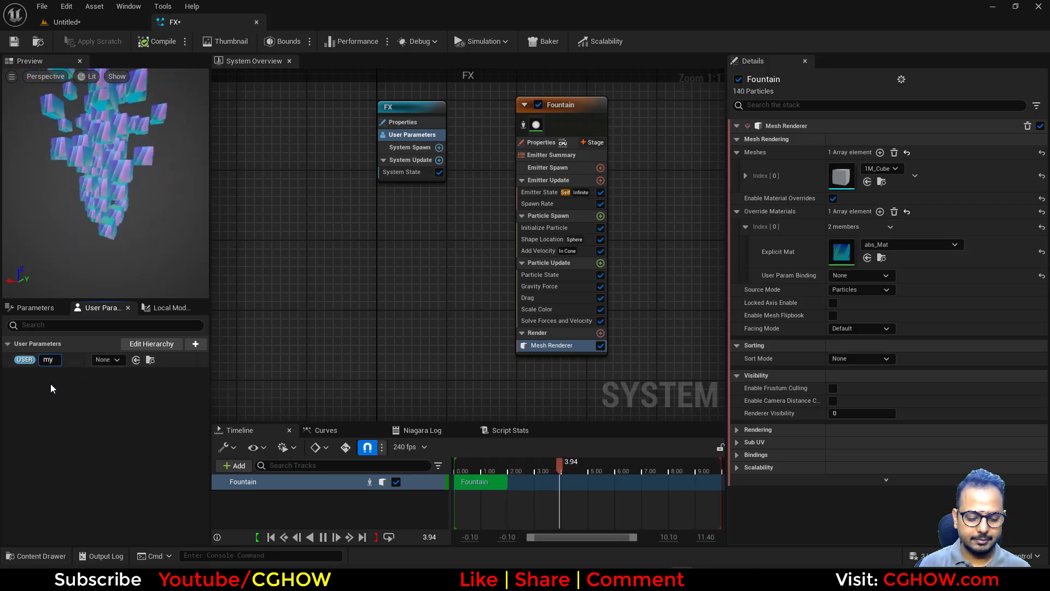
text(mymaterial)
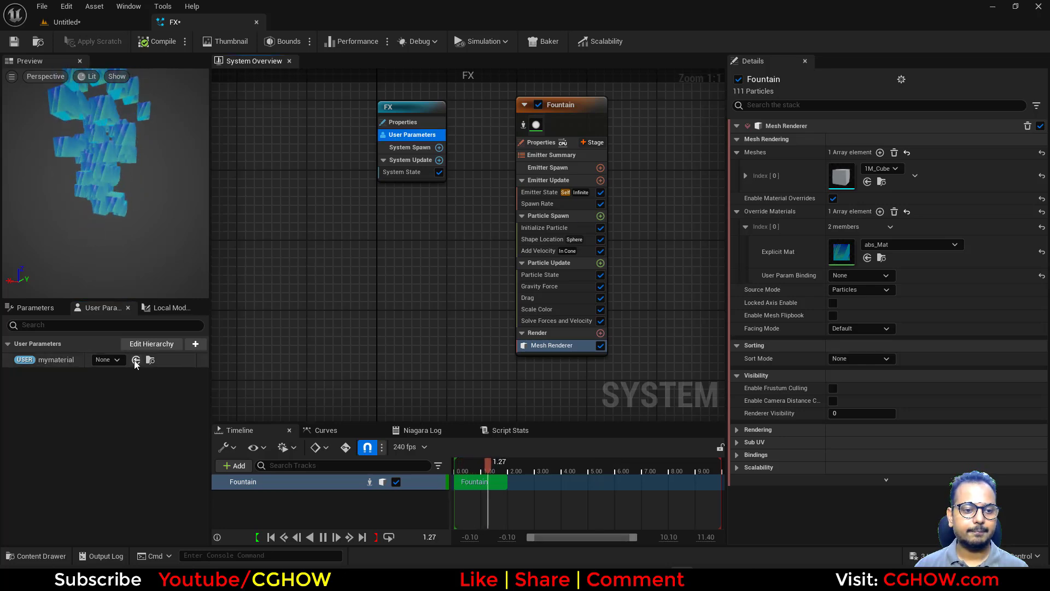
- Bind the override material entry's User Param Binding to mymaterial and save the FX system
right_drag(588, 373, 537, 367)
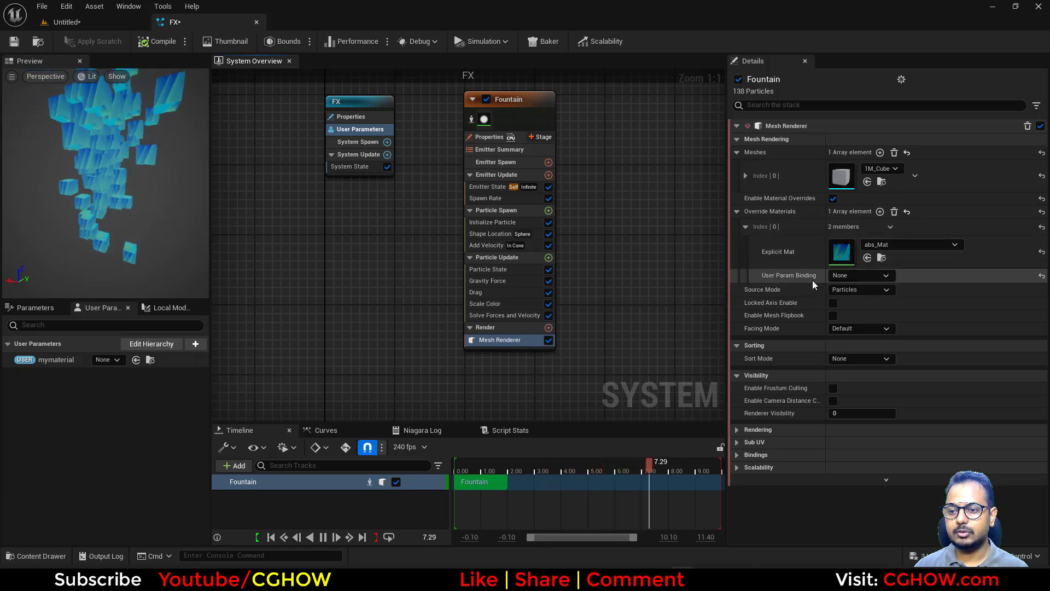
click(854, 276)
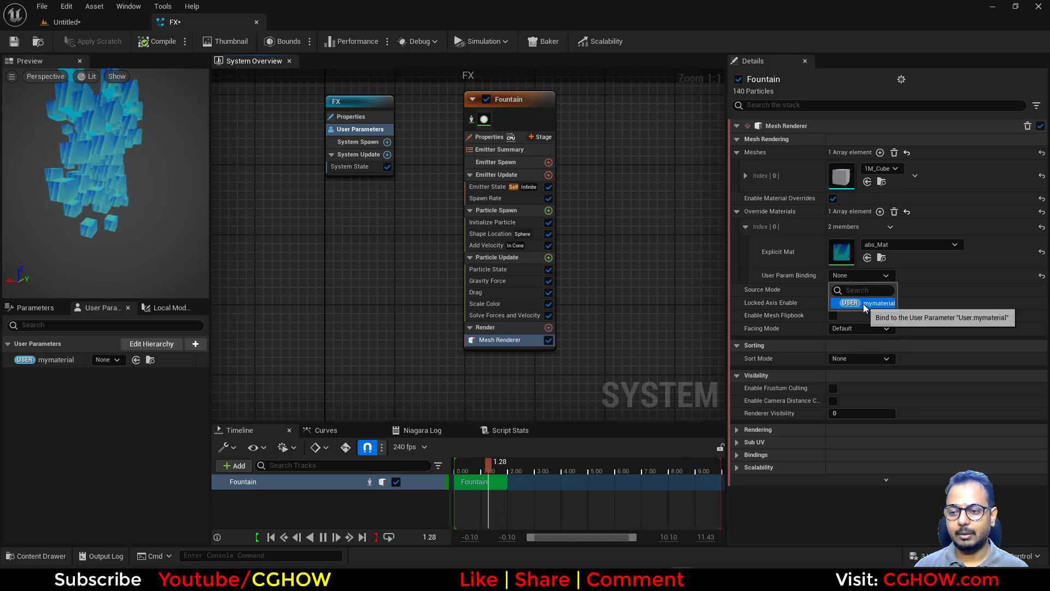
click(865, 303)
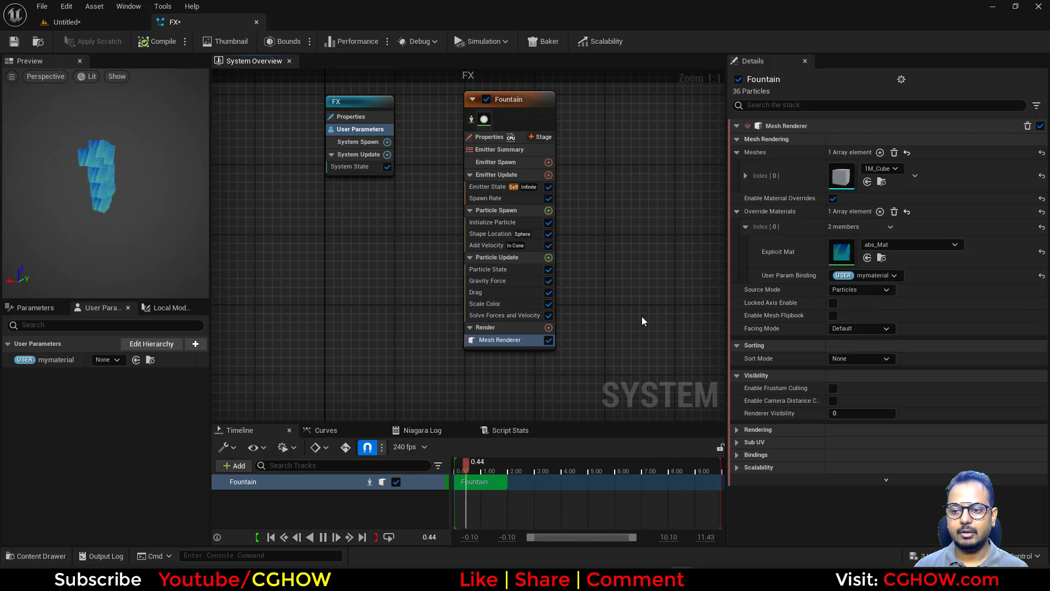
click(14, 42)
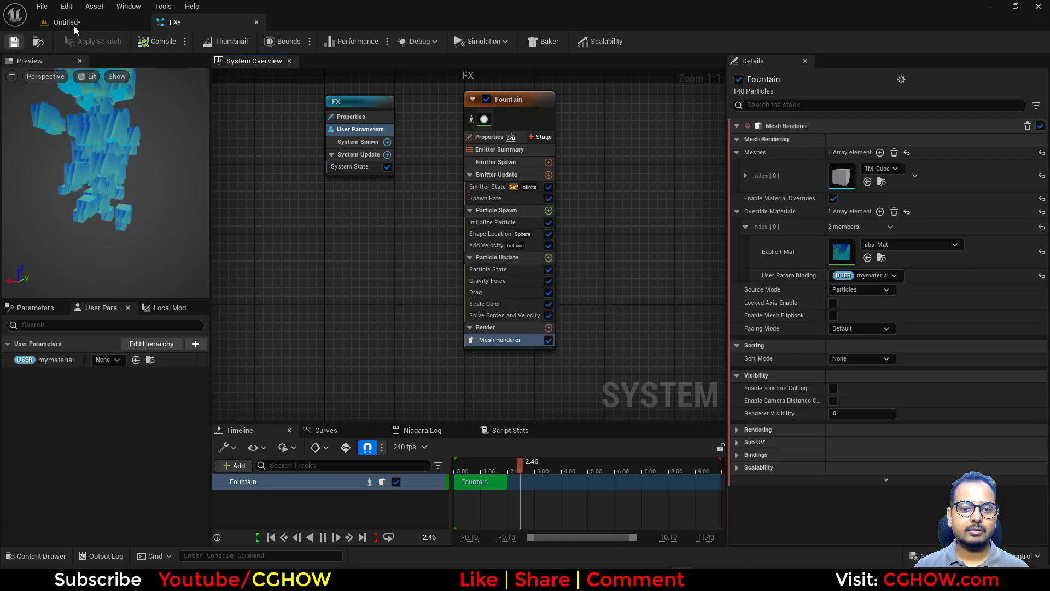
- In the level, set the FX actor's mymaterial user parameter to the 01_-_Default material
click(74, 26)
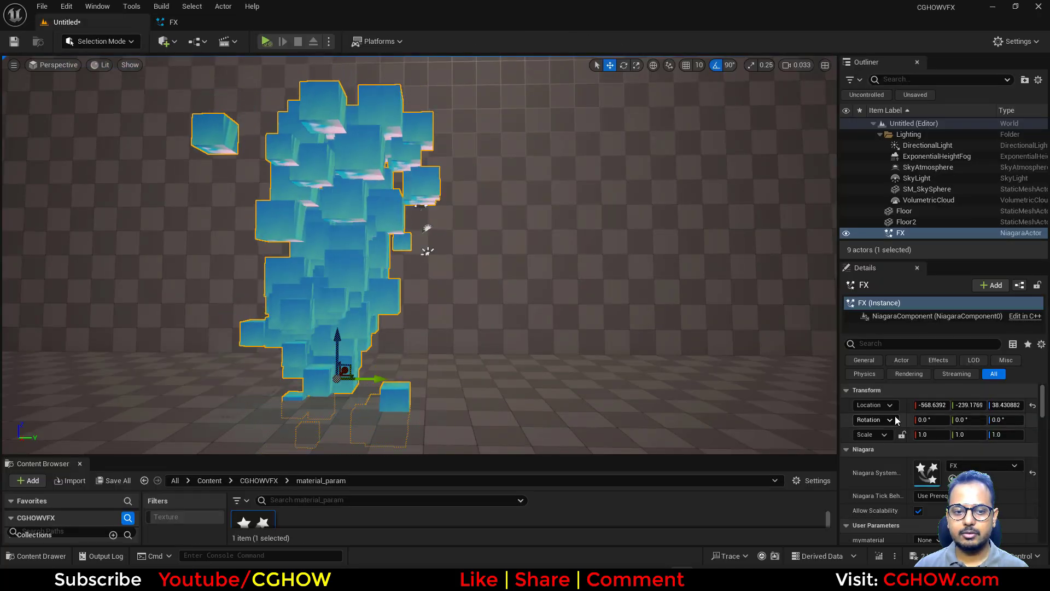
scroll(897, 470, down, 3)
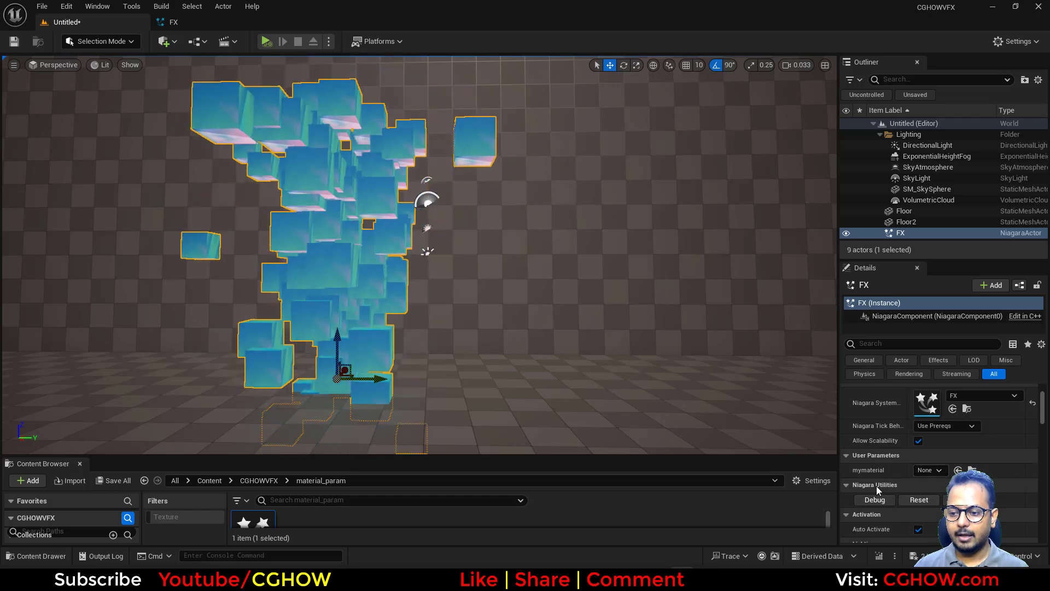
click(930, 470)
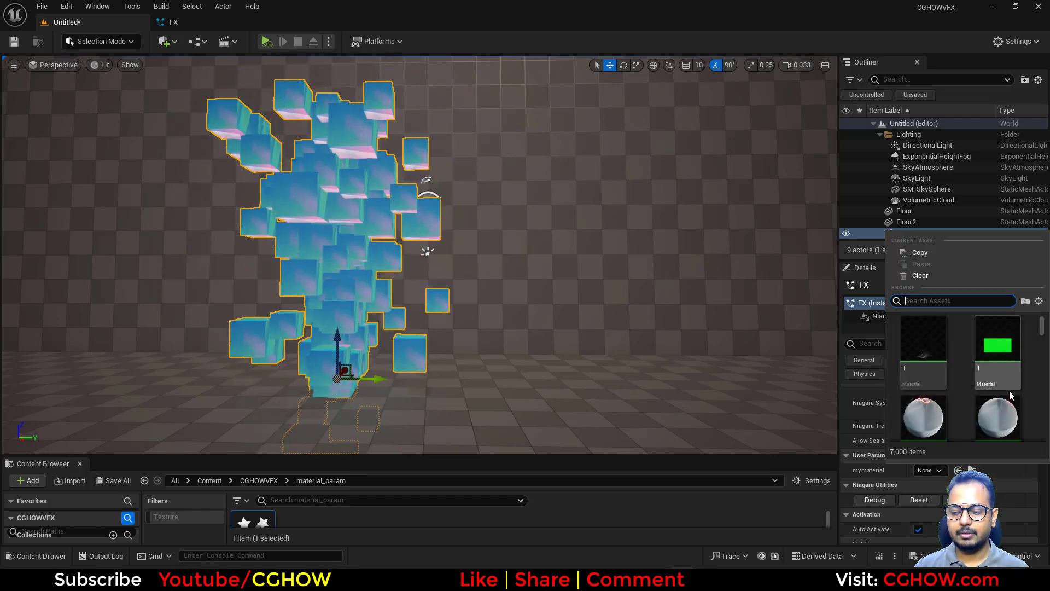
scroll(998, 387, down, 2)
scroll(962, 387, down, 3)
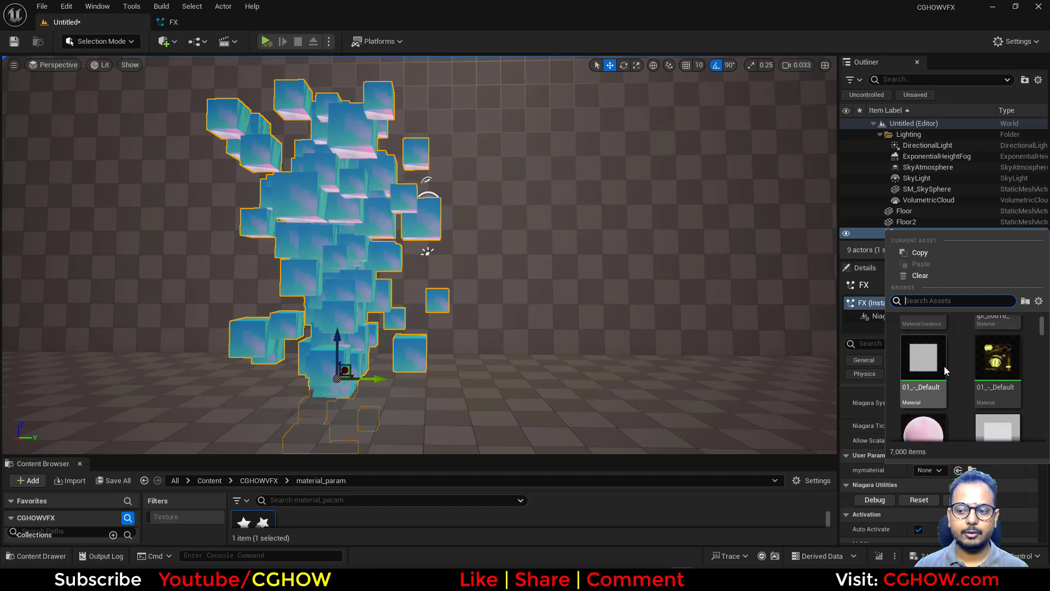
scroll(970, 368, down, 2)
scroll(949, 375, up, 1)
click(910, 362)
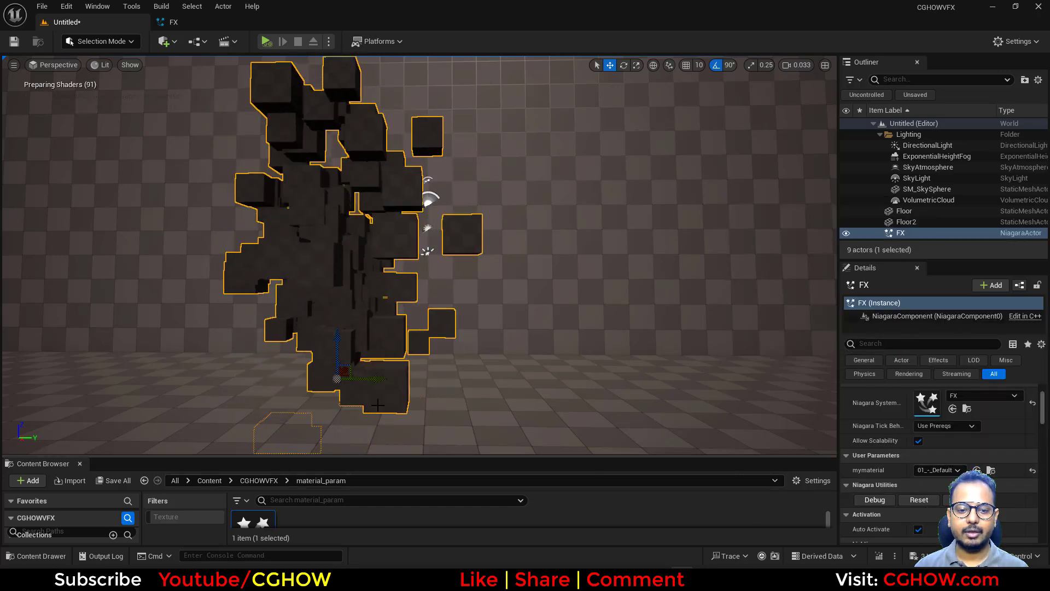
- Duplicate the FX actor to one side along the floor and set the copy's mymaterial parameter to abs_Mat
alt+drag(378, 379, 617, 381)
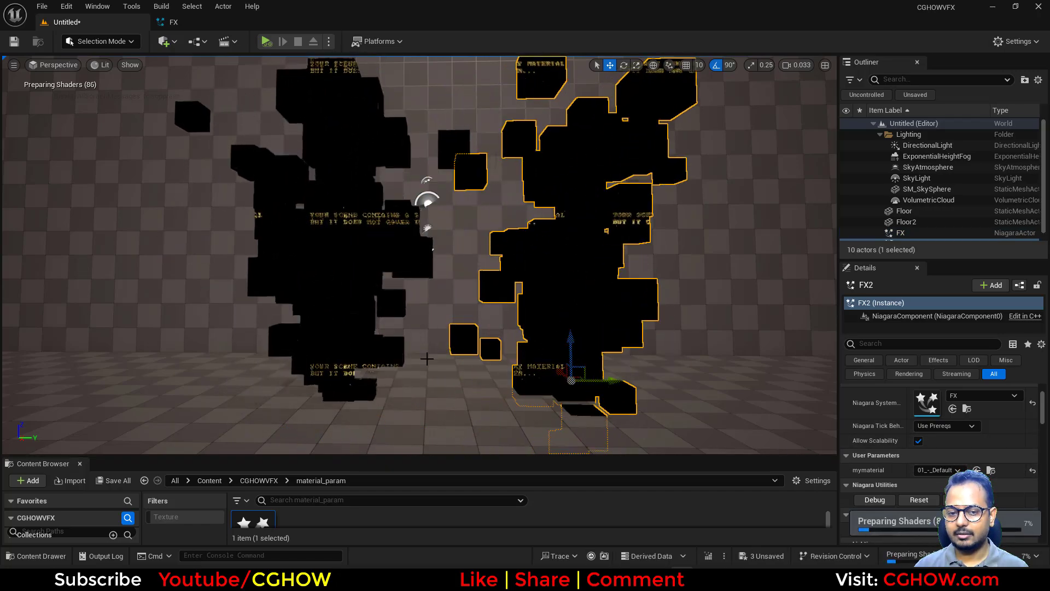
click(339, 276)
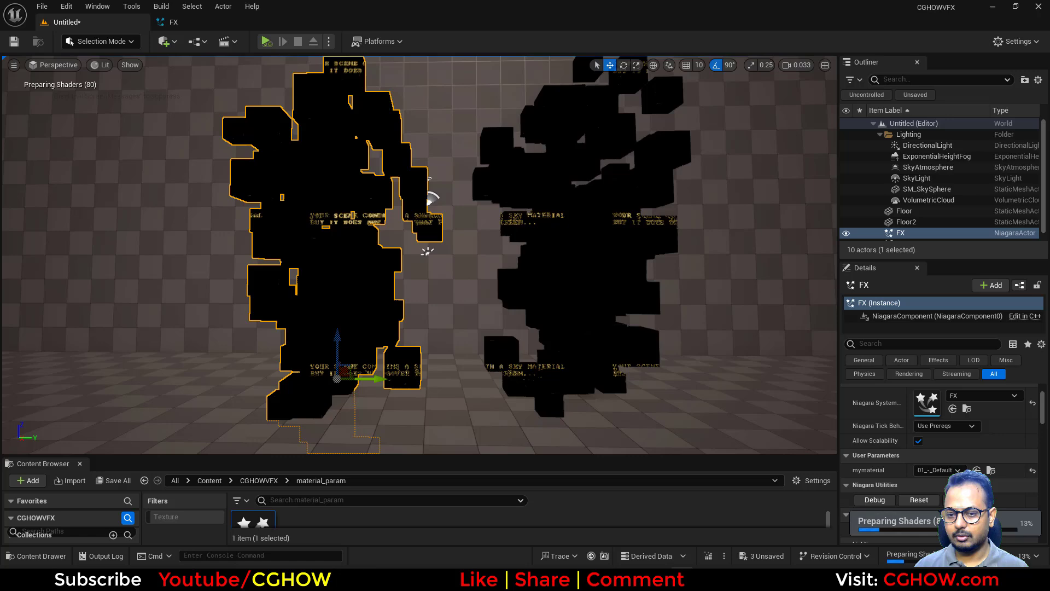
click(569, 273)
click(947, 469)
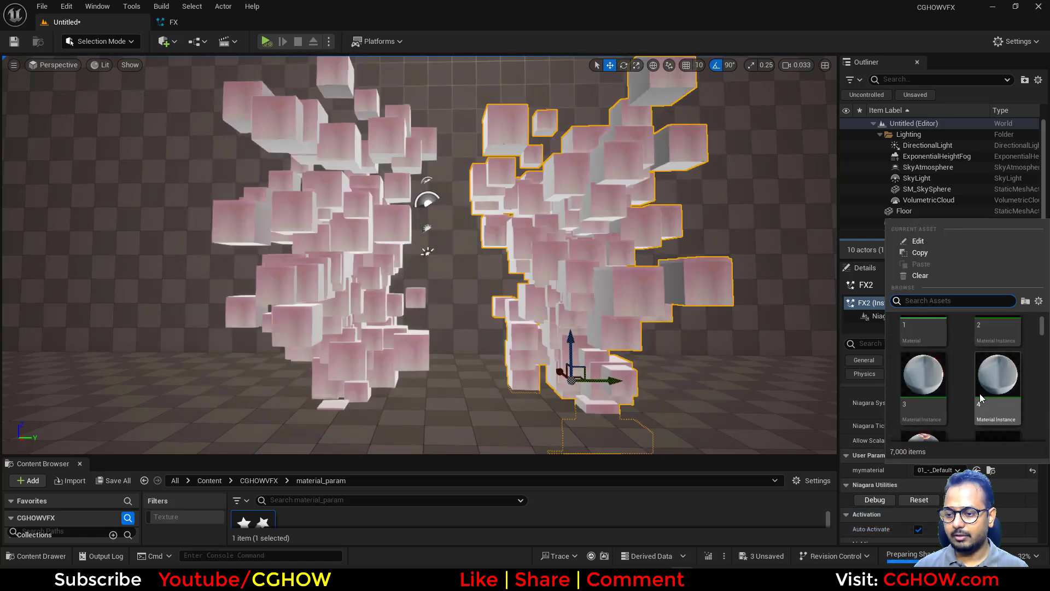
scroll(985, 383, down, 3)
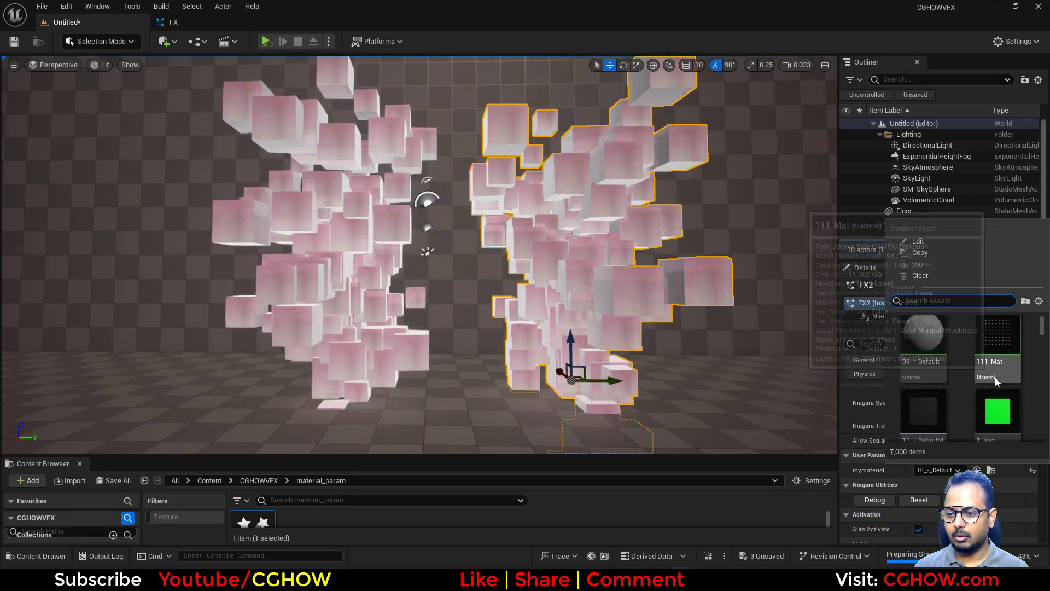
scroll(992, 415, down, 3)
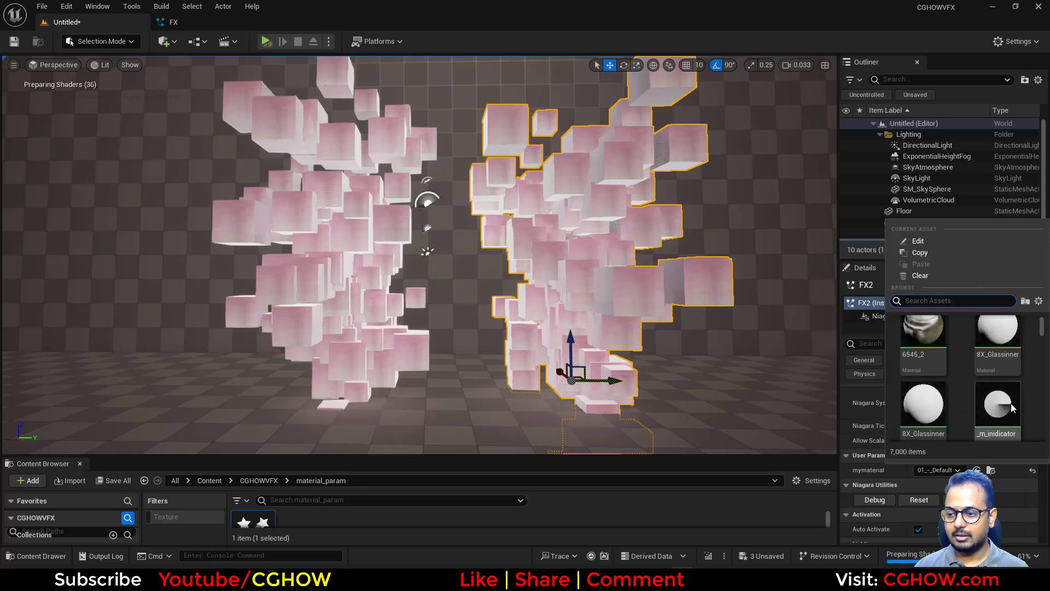
click(913, 424)
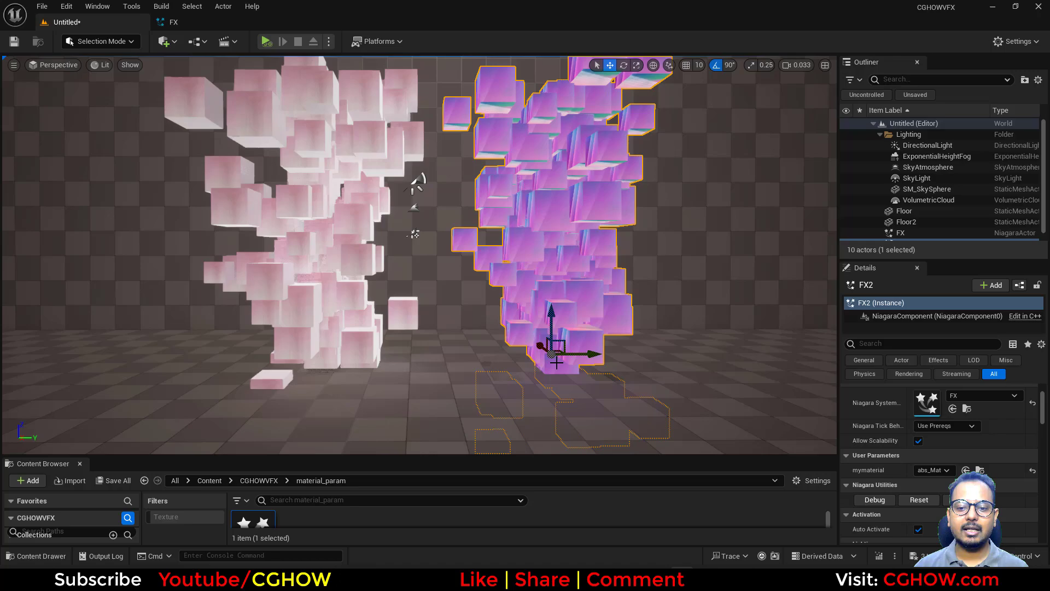
- Compare both effects without editor overlays, delete the original FX actor, and move FX2 toward the centre of the view
key(g)
right_drag(529, 352, 618, 333)
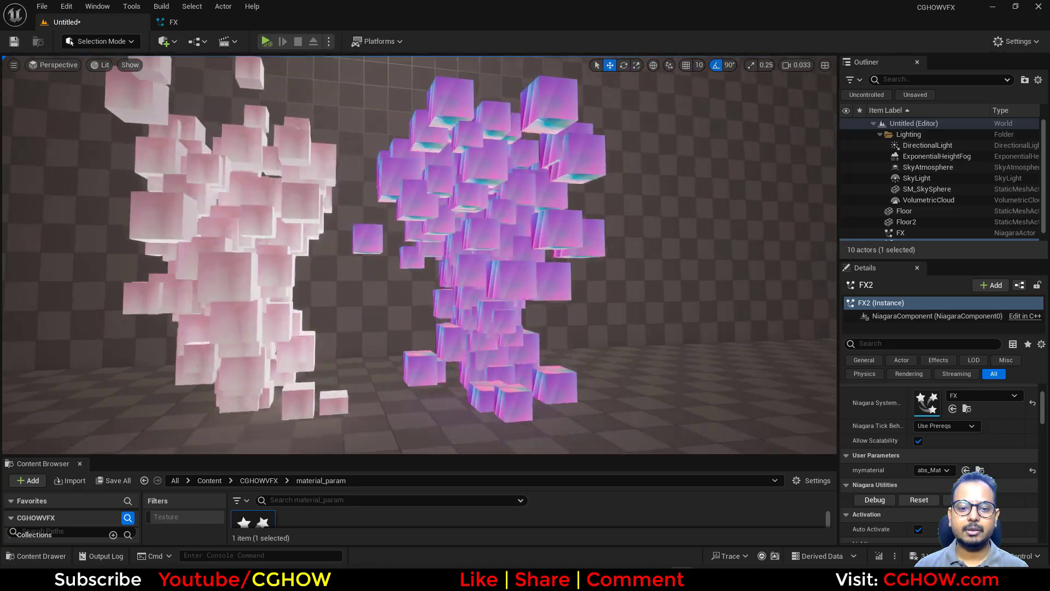
right_drag(340, 230, 275, 216)
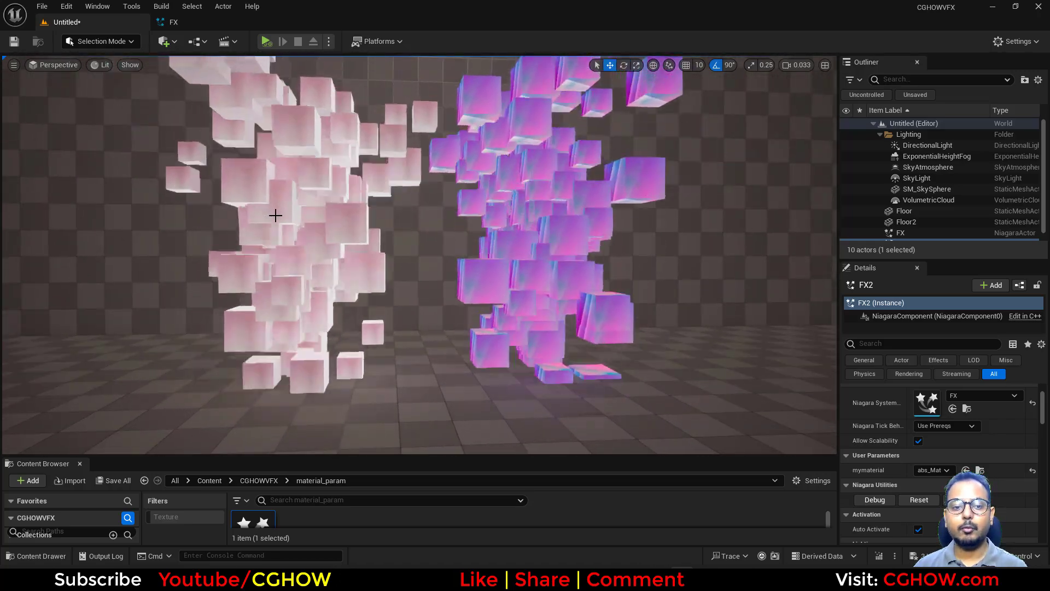
click(275, 215)
key(Delete)
click(549, 342)
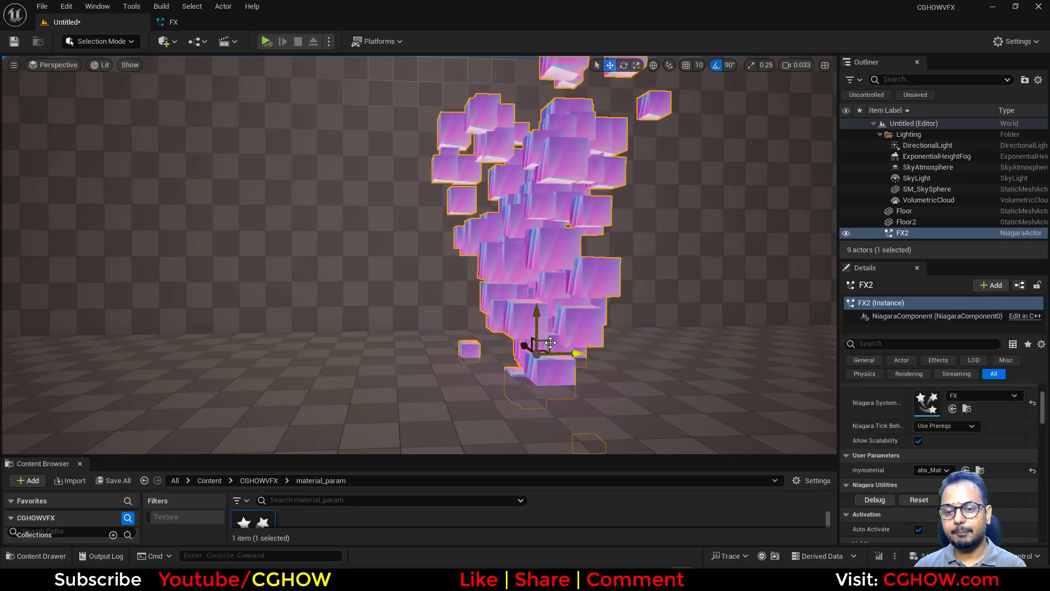
drag(550, 342, 462, 354)
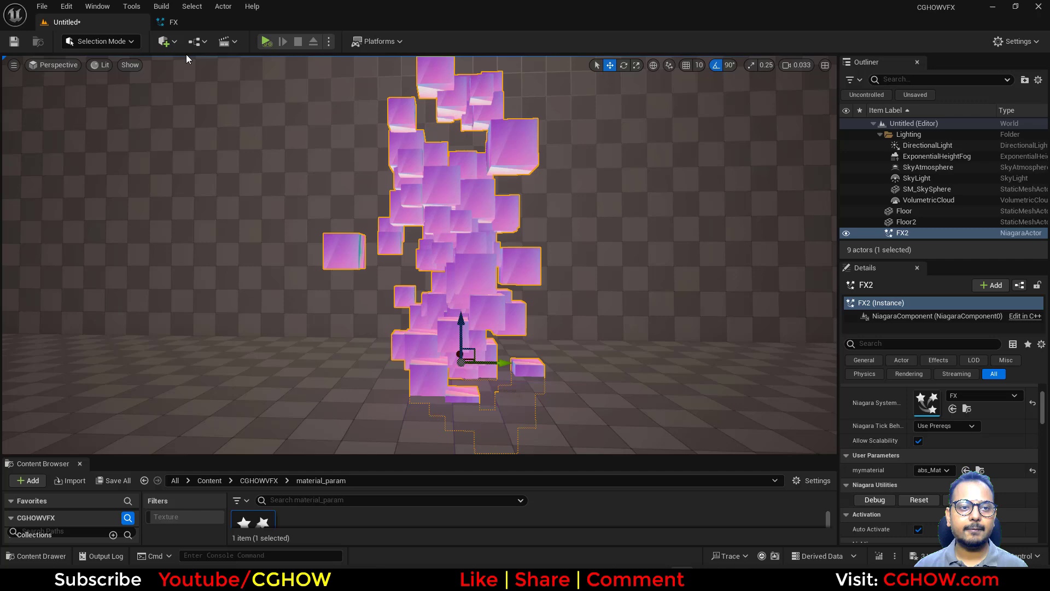
- Open the Level Blueprint and add a reference to the FX2 actor in its event graph
click(201, 42)
click(274, 118)
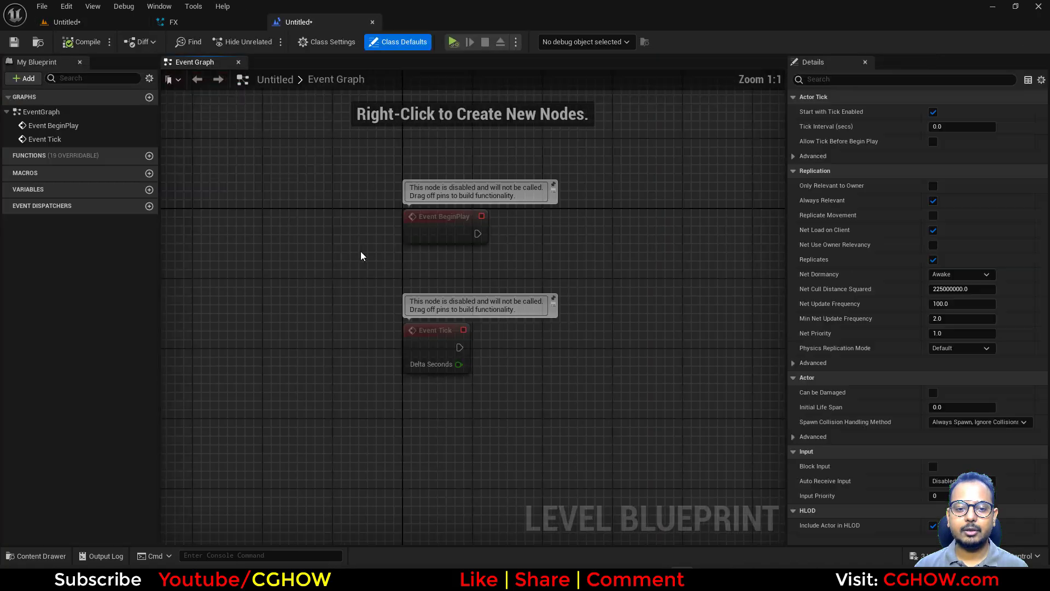
click(131, 23)
click(296, 22)
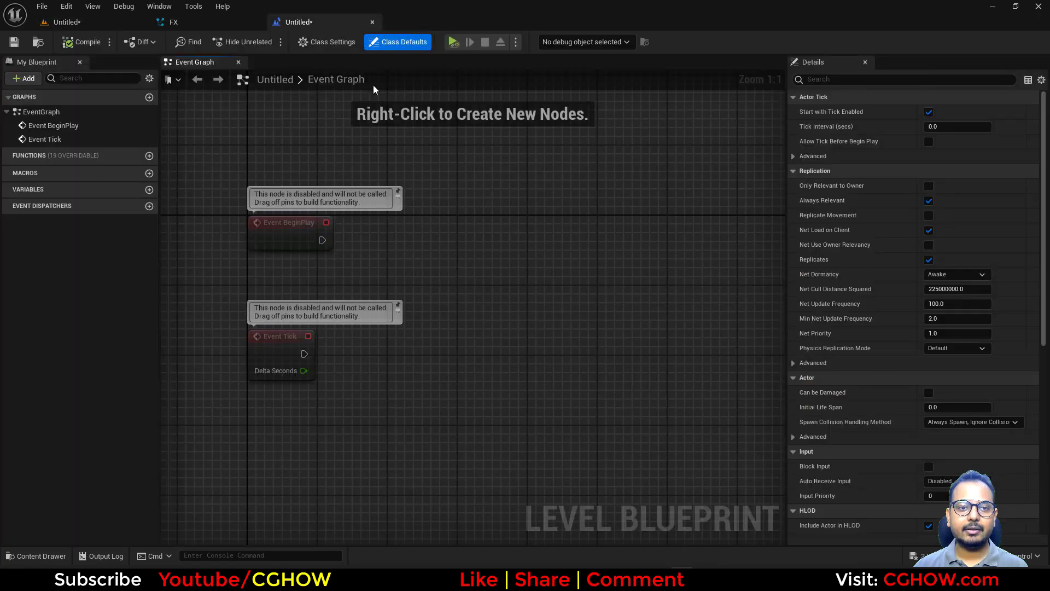
right_click(551, 188)
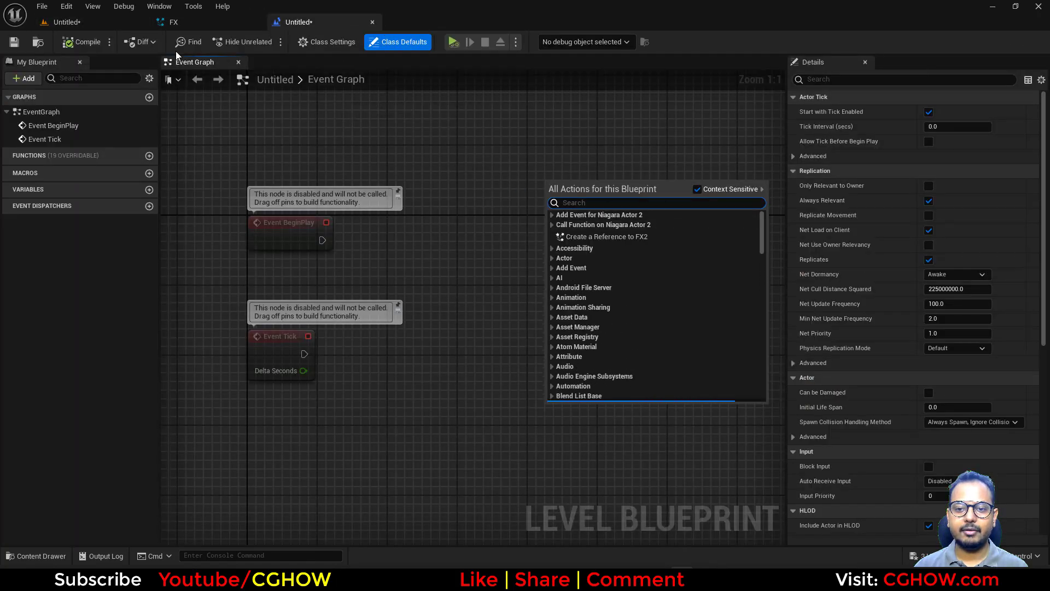
click(604, 236)
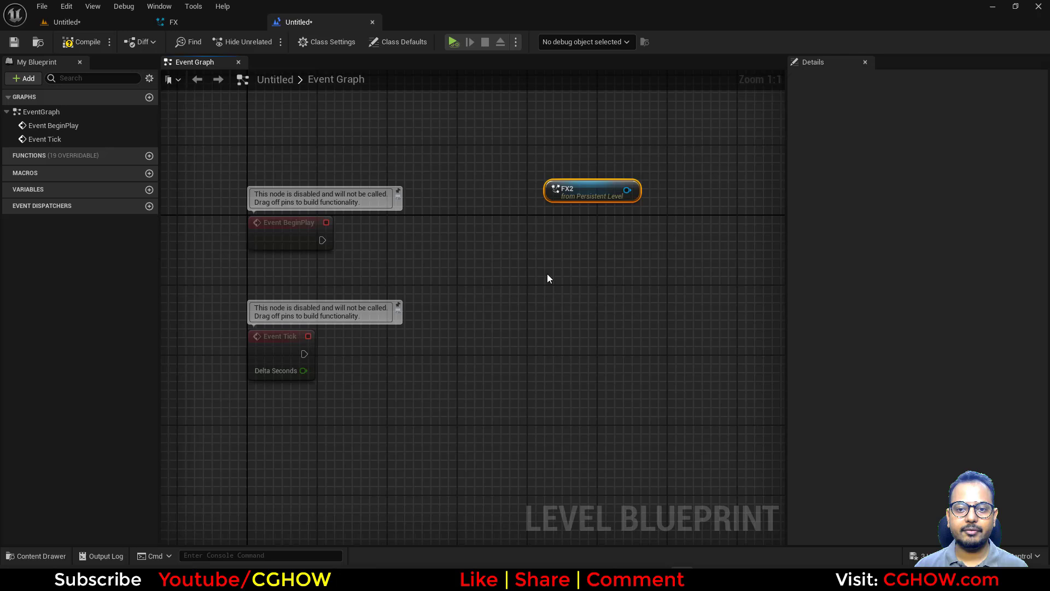
- Get the Niagara Component from the FX2 reference and line up the two nodes side by side
right_drag(546, 273, 332, 310)
drag(419, 229, 516, 234)
text(niagar)
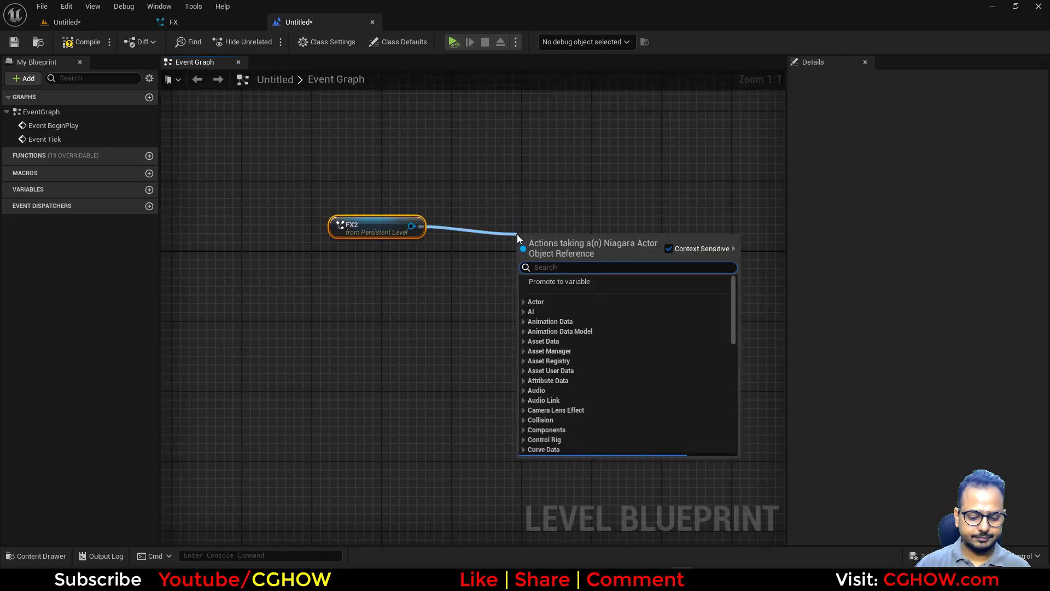
text( com)
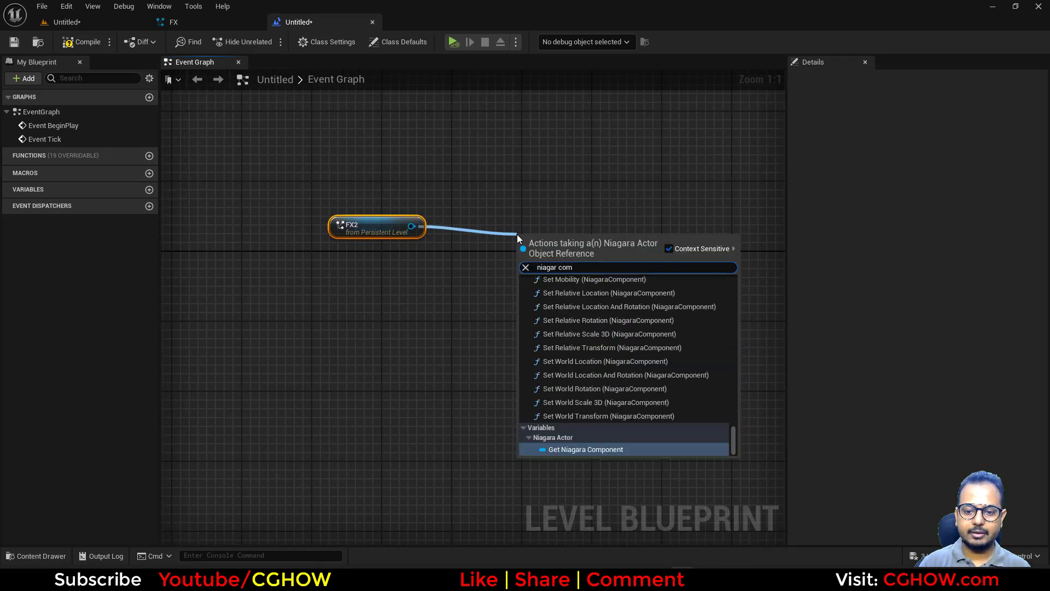
key(Return)
right_drag(639, 256, 464, 251)
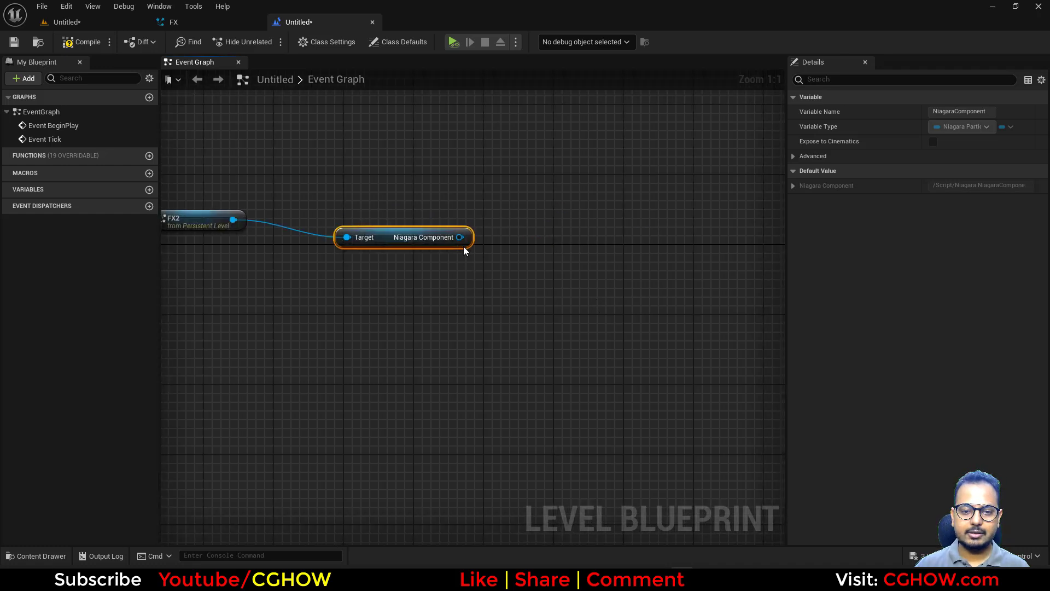
drag(382, 237, 321, 219)
right_drag(316, 265, 438, 282)
- Add a Set Niagara Variable (Material) node targeting the Niagara Component and place it beside the component node
drag(519, 235, 552, 233)
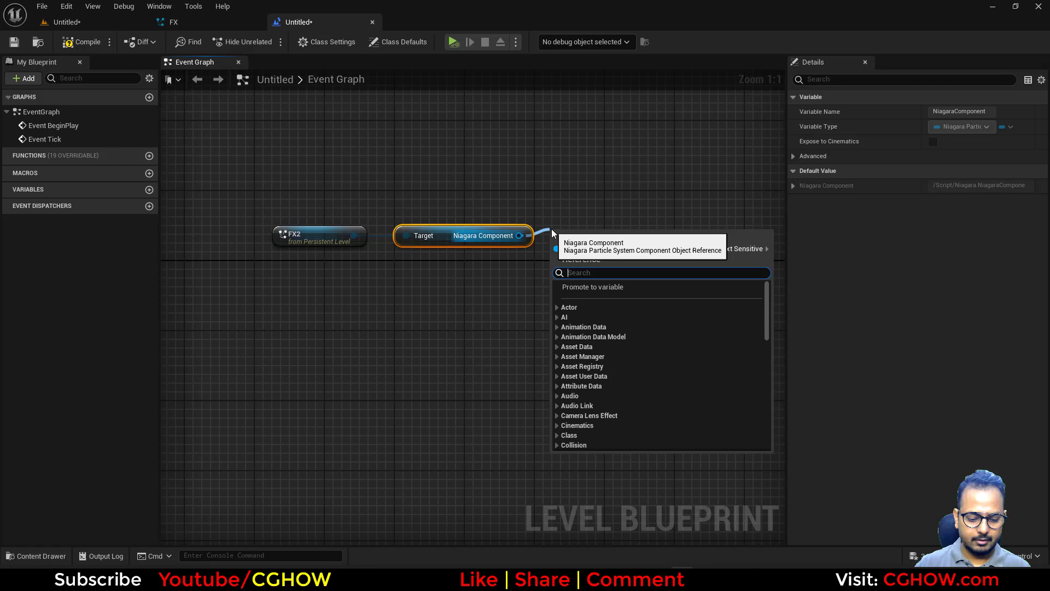
text(niagara vari)
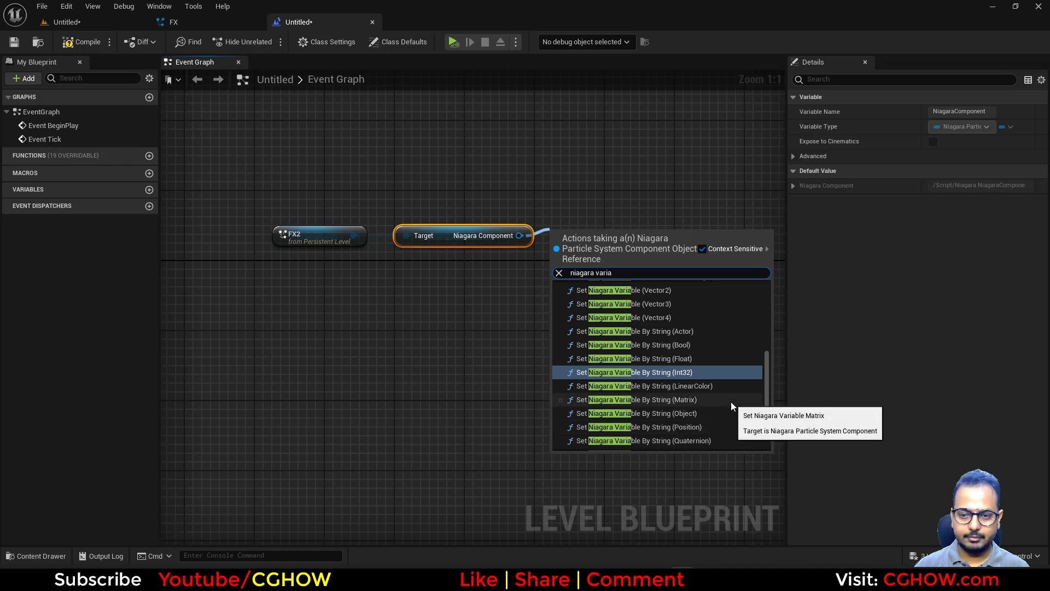
text(able ma)
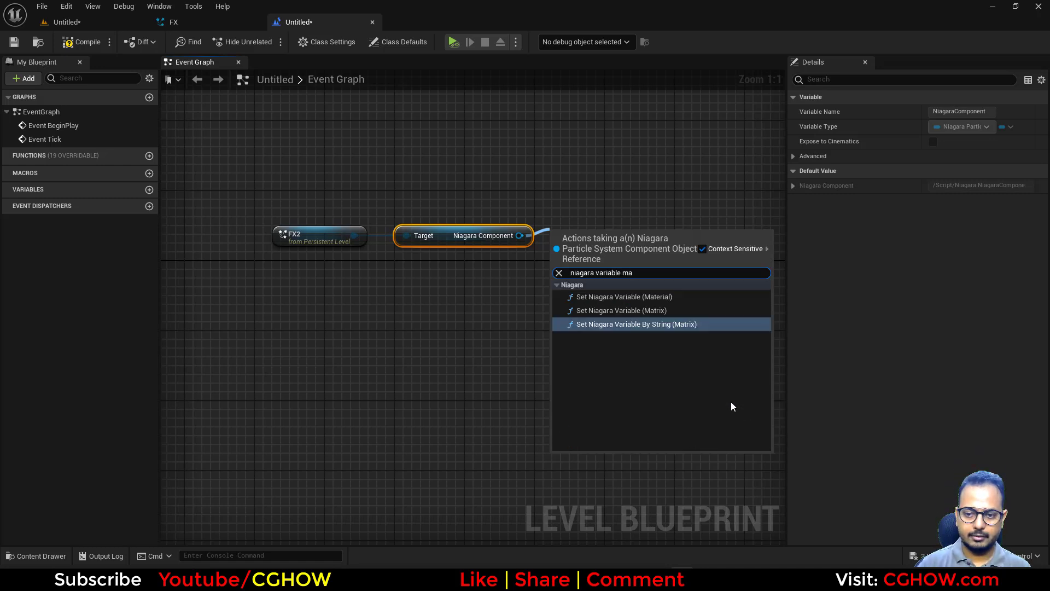
click(645, 298)
drag(578, 236, 649, 201)
- Add a Left Mouse Button event and connect its Pressed output to the Set Niagara Variable (Material) node
right_drag(417, 273, 408, 330)
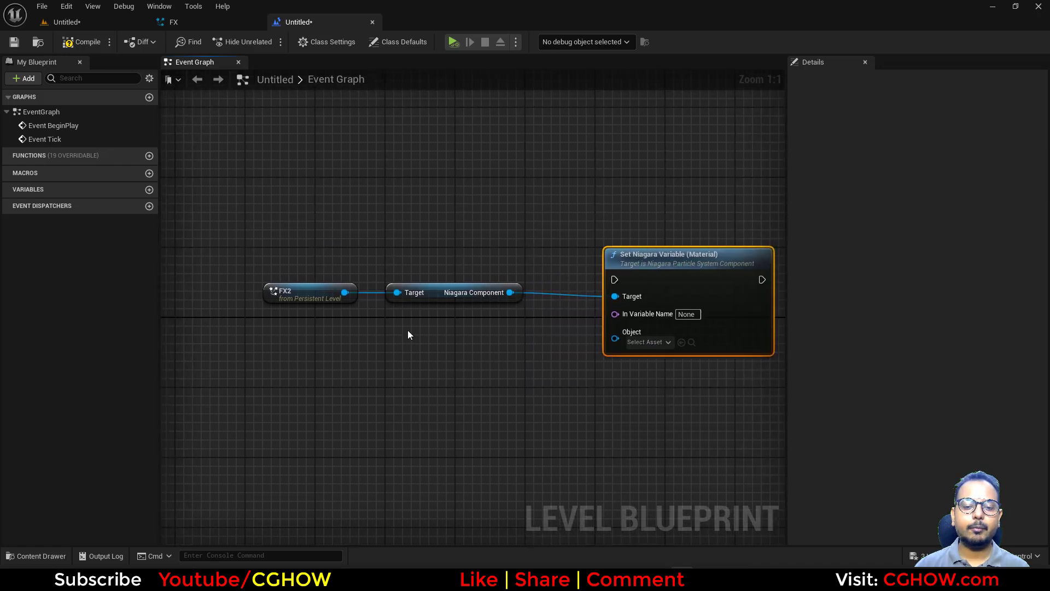
right_click(365, 198)
text(left )
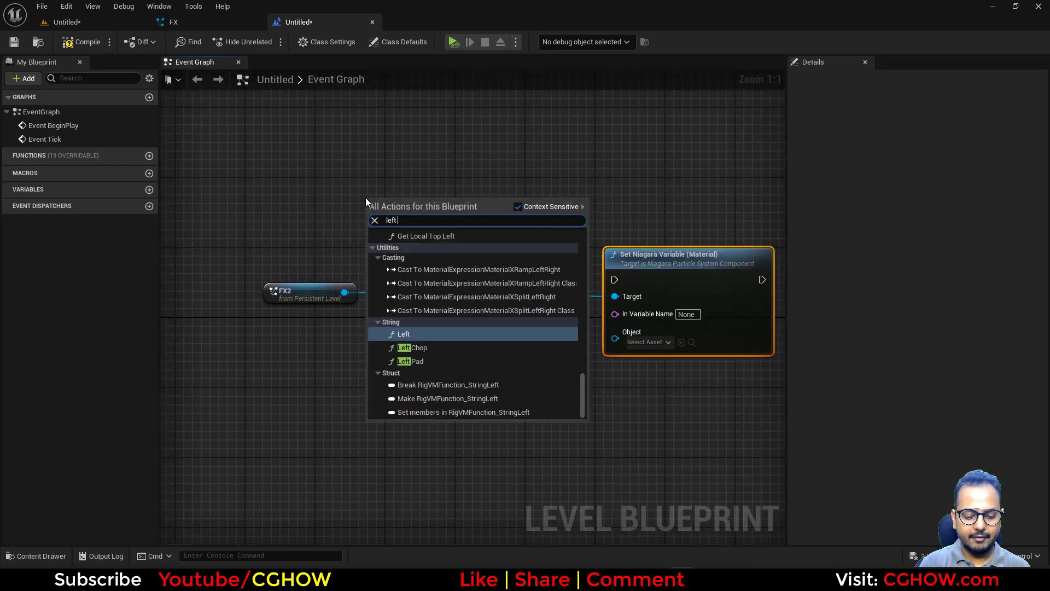
text(mous)
key(Return)
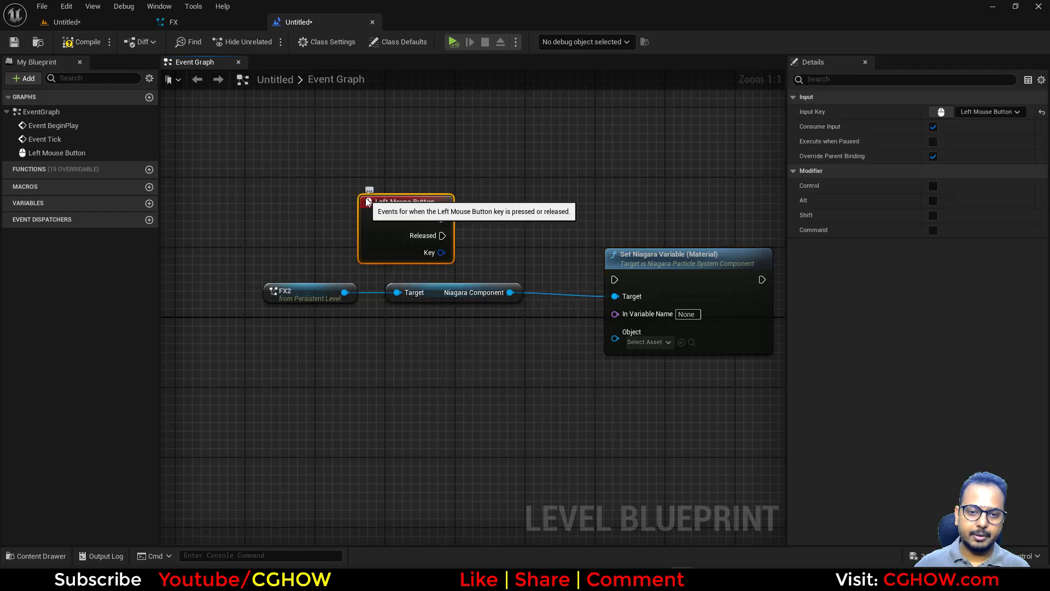
drag(443, 218, 615, 279)
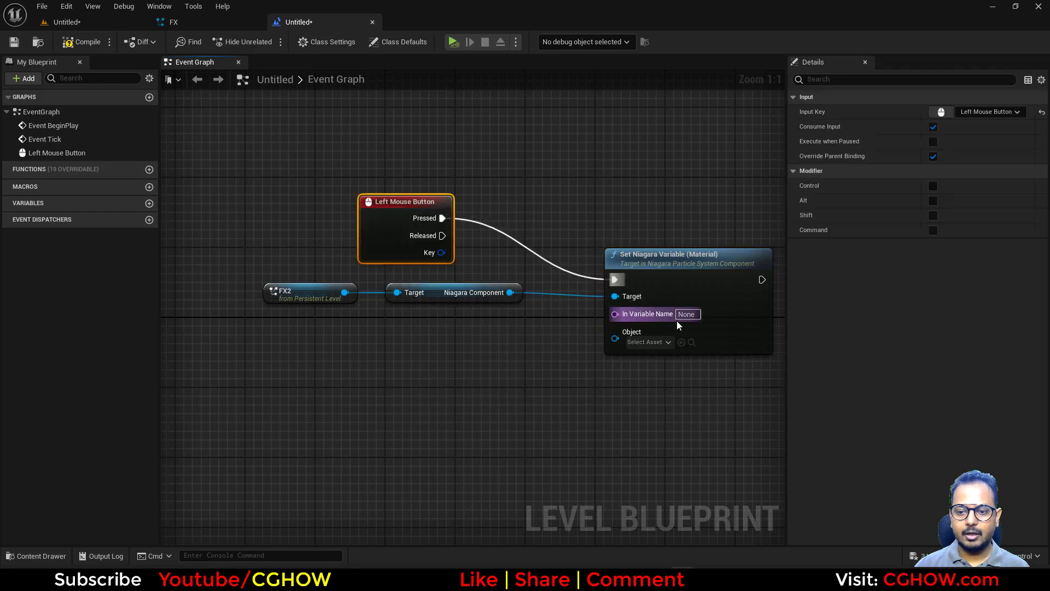
- Copy the user parameter's name from the FX system and set the node's In Variable Name to mymaterial
click(174, 22)
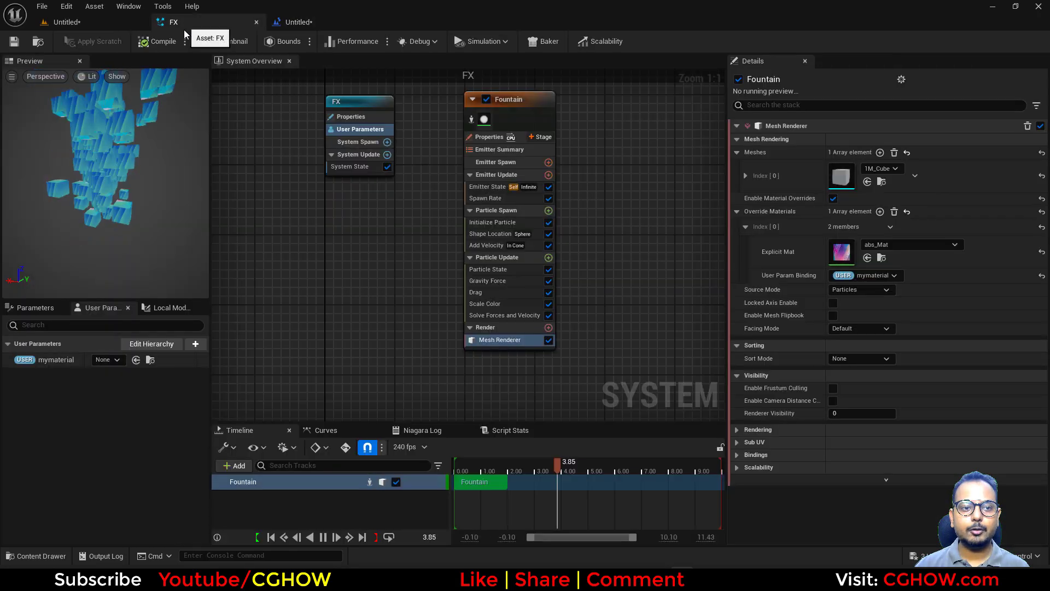
right_click(57, 361)
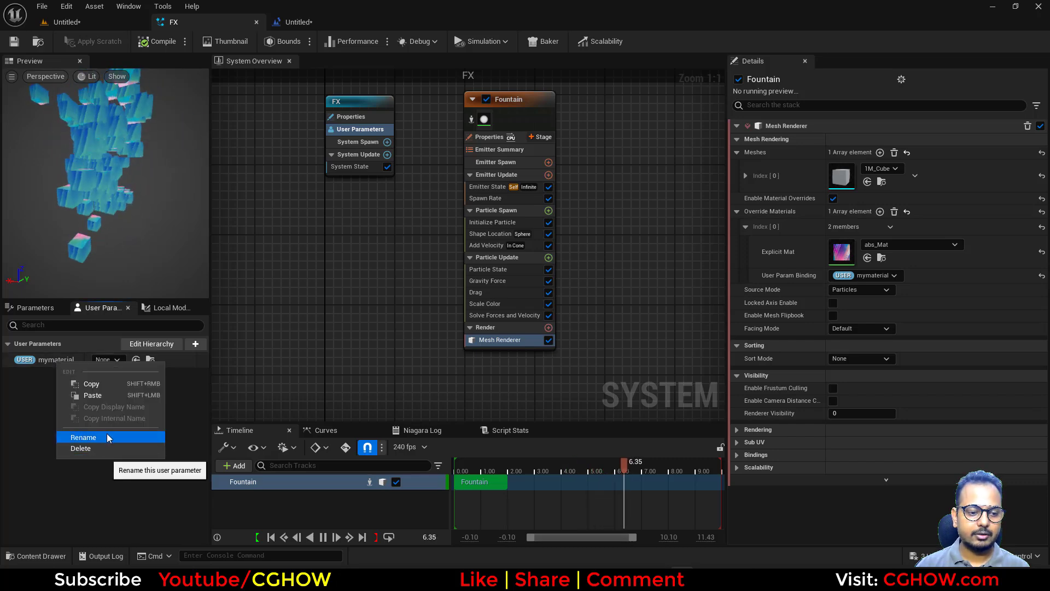
click(93, 438)
key(ctrl+c)
click(298, 22)
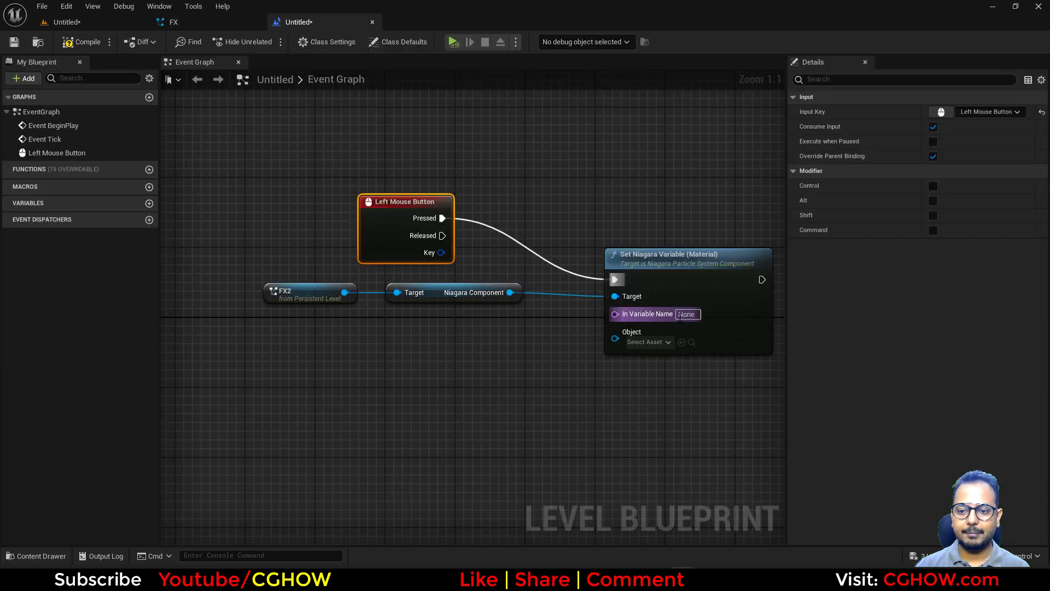
click(687, 314)
key(ctrl+v)
key(Return)
right_drag(563, 370, 497, 344)
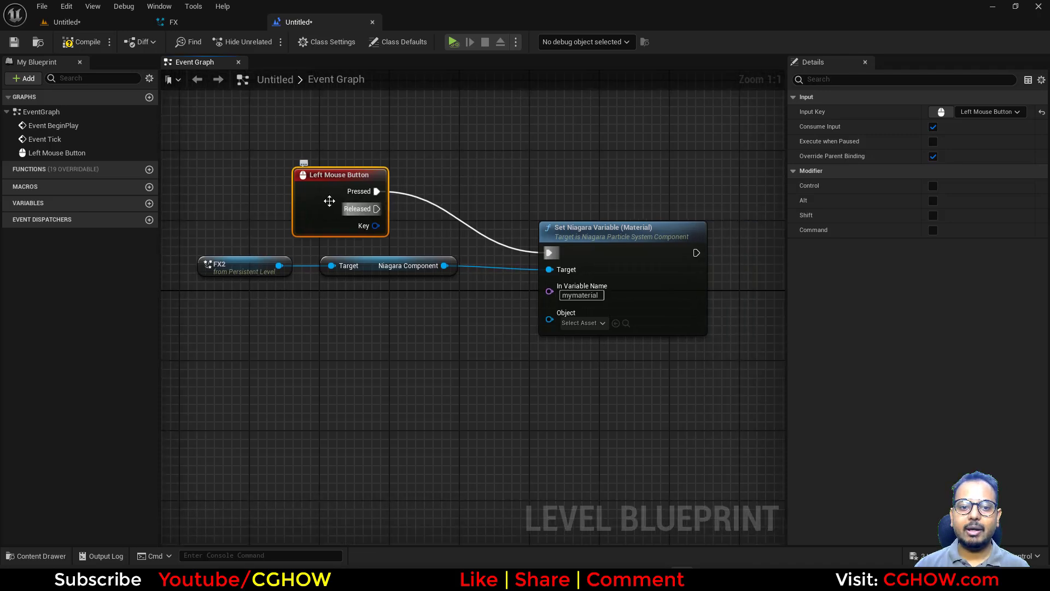
- Set the node's Object to the water material and move the Left Mouse Button event slightly higher
click(593, 323)
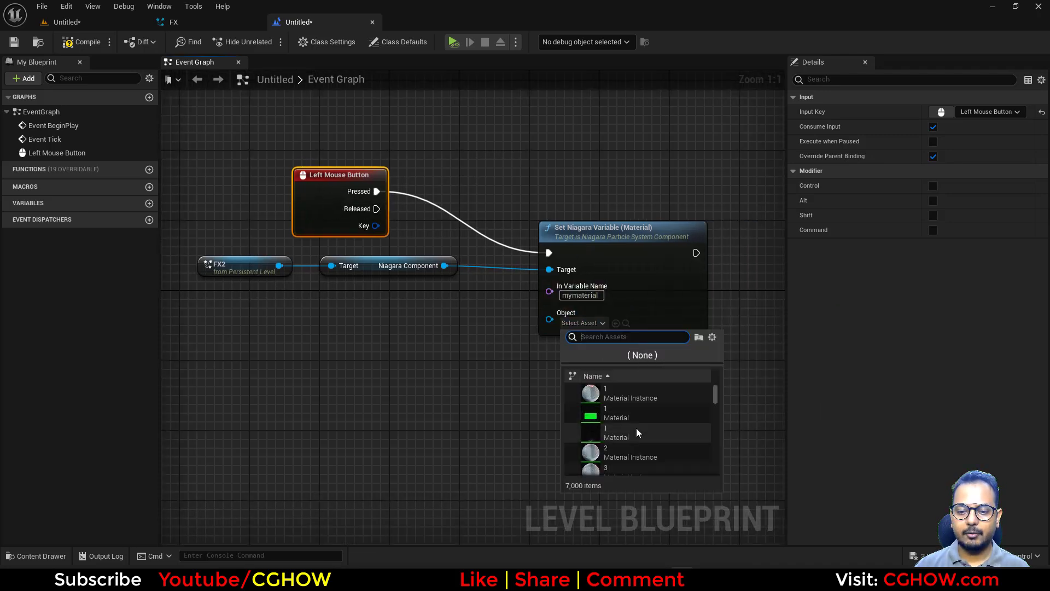
scroll(635, 428, down, 1)
drag(715, 399, 716, 470)
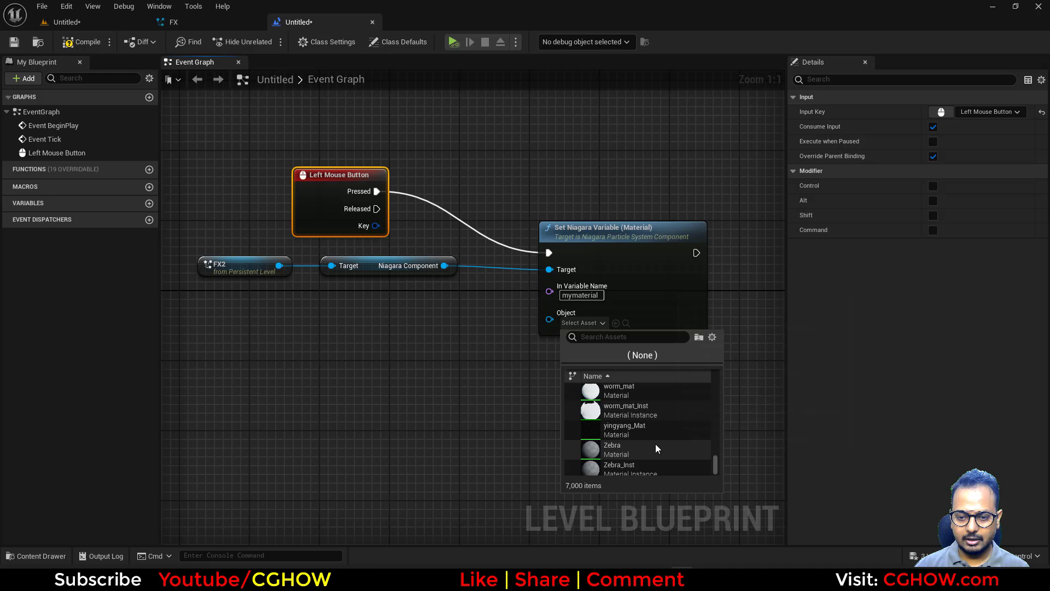
scroll(657, 445, up, 3)
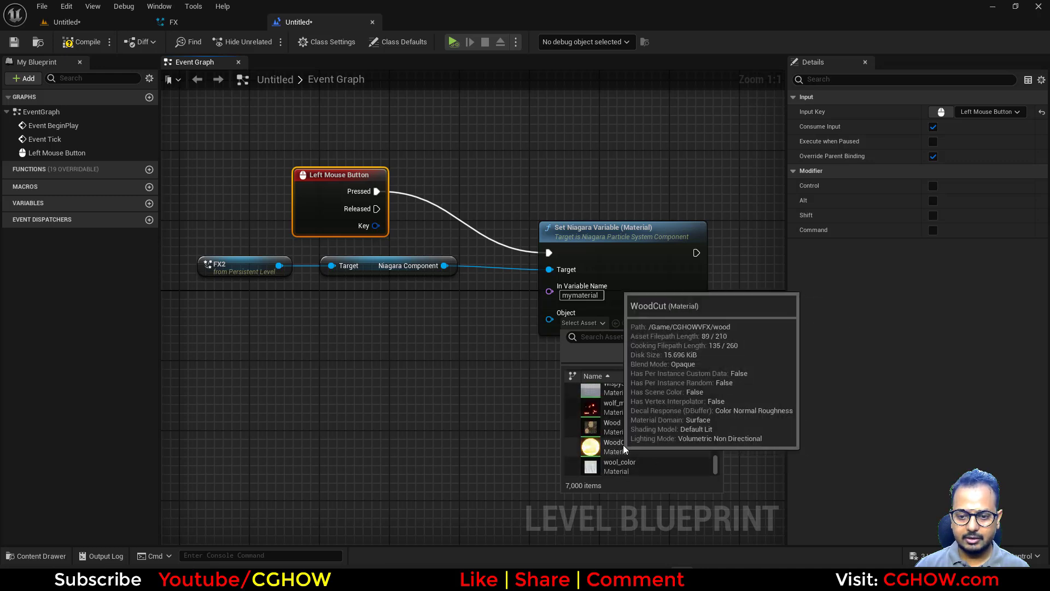
scroll(640, 432, up, 5)
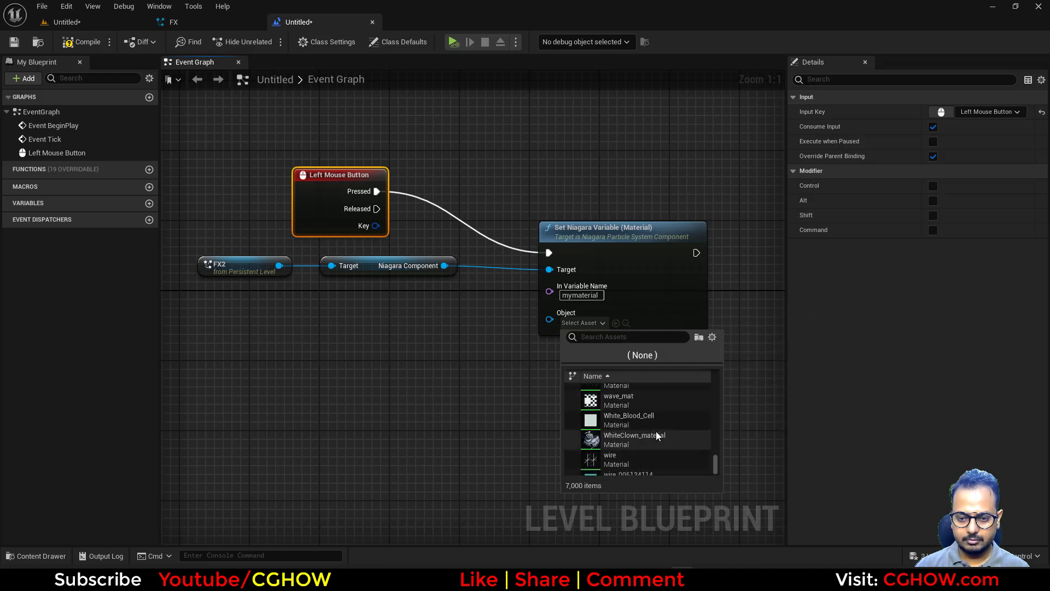
scroll(656, 437, up, 4)
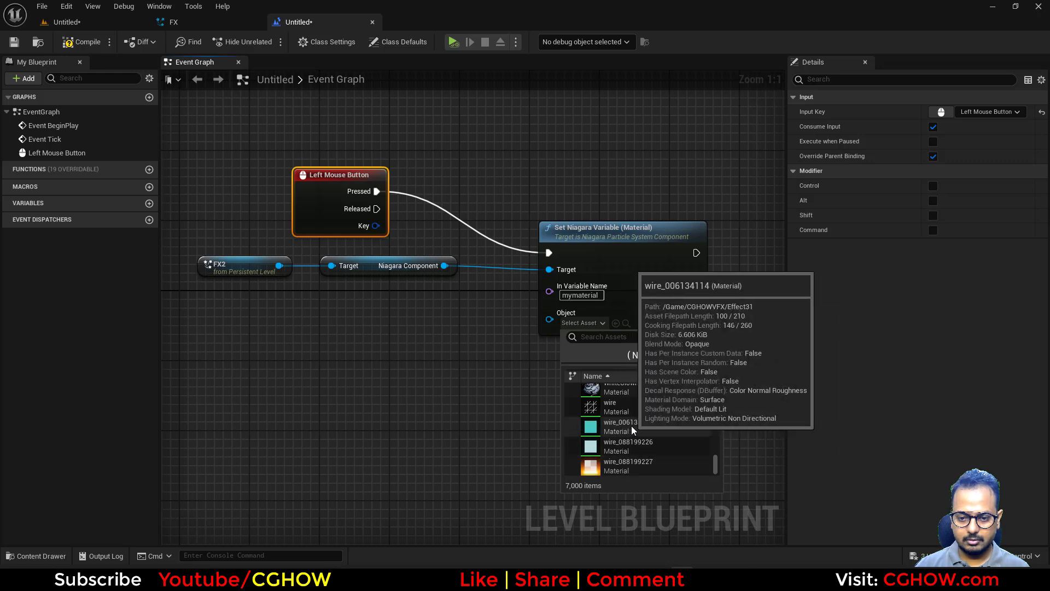
scroll(662, 406, up, 5)
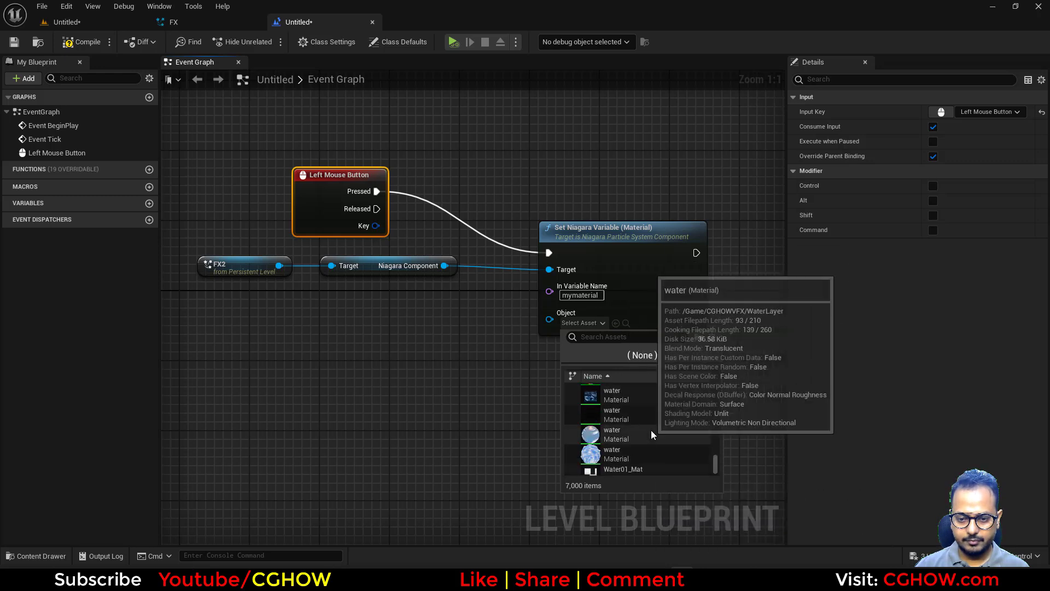
scroll(651, 432, up, 2)
click(651, 432)
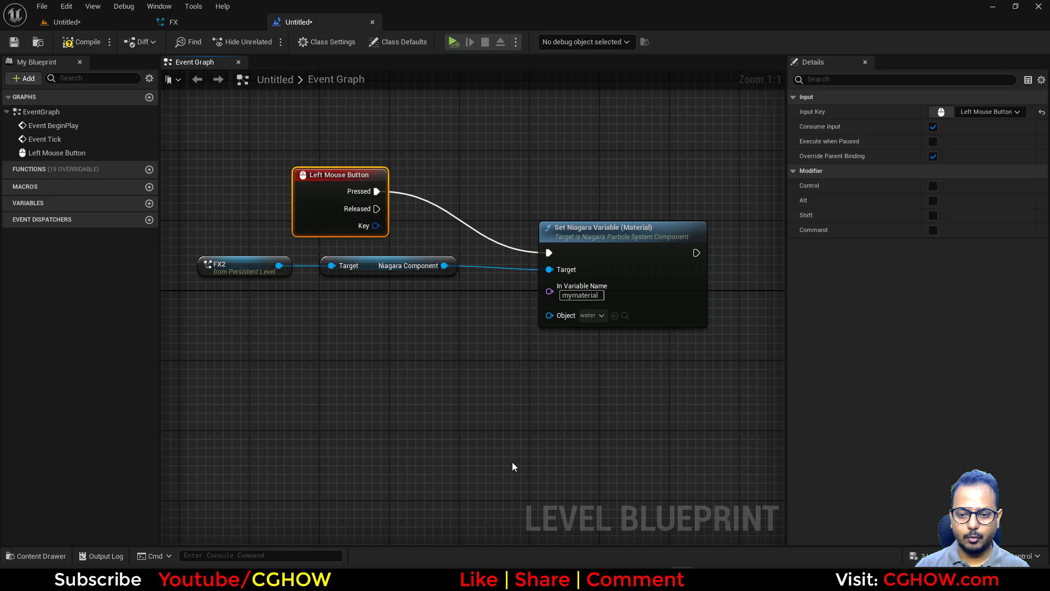
drag(339, 216, 348, 199)
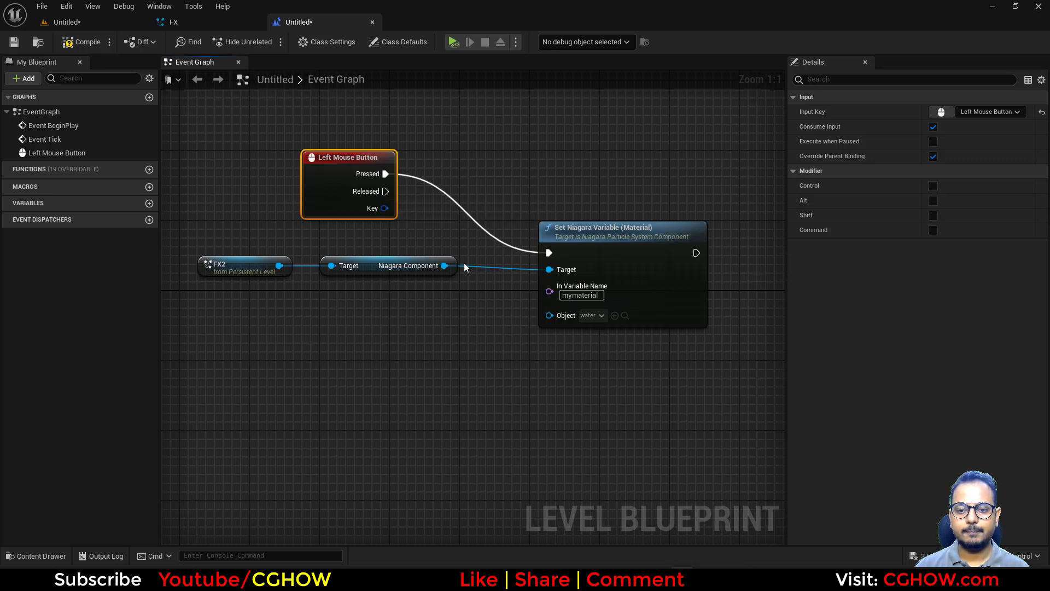
right_drag(464, 303, 496, 271)
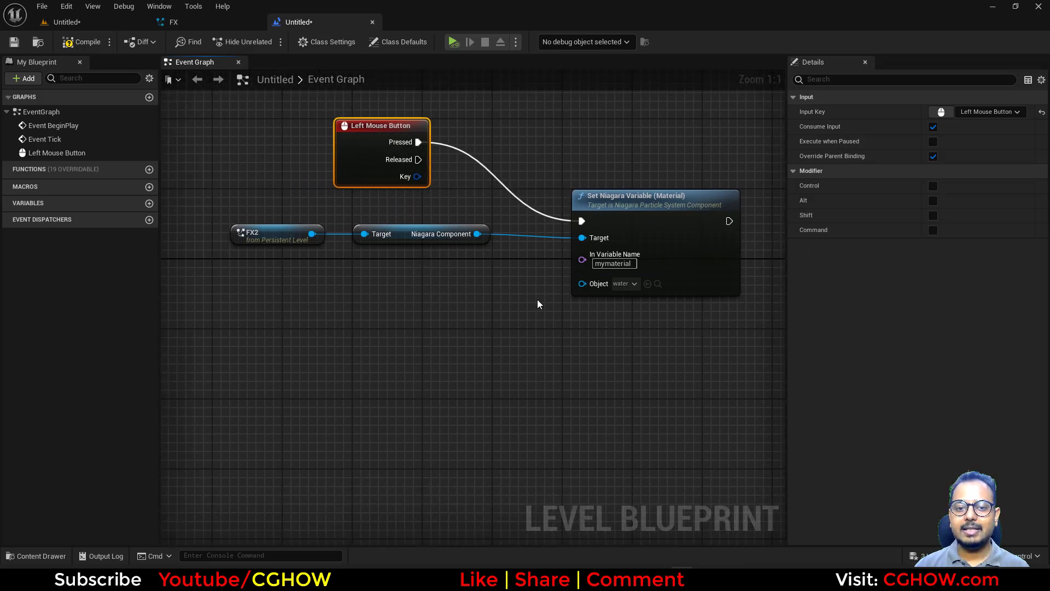
- Duplicate the Set Niagara Variable (Material) node below, connecting the copy to the Released output and the Niagara Component
right_drag(539, 304, 468, 302)
click(560, 216)
key(ctrl+c)
key(ctrl+v)
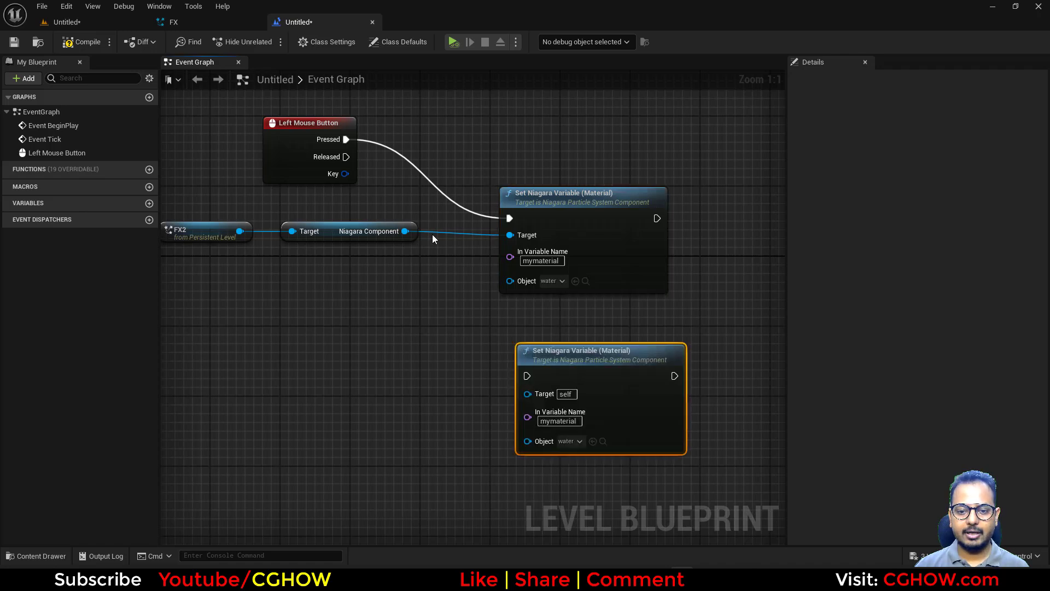
drag(346, 156, 528, 376)
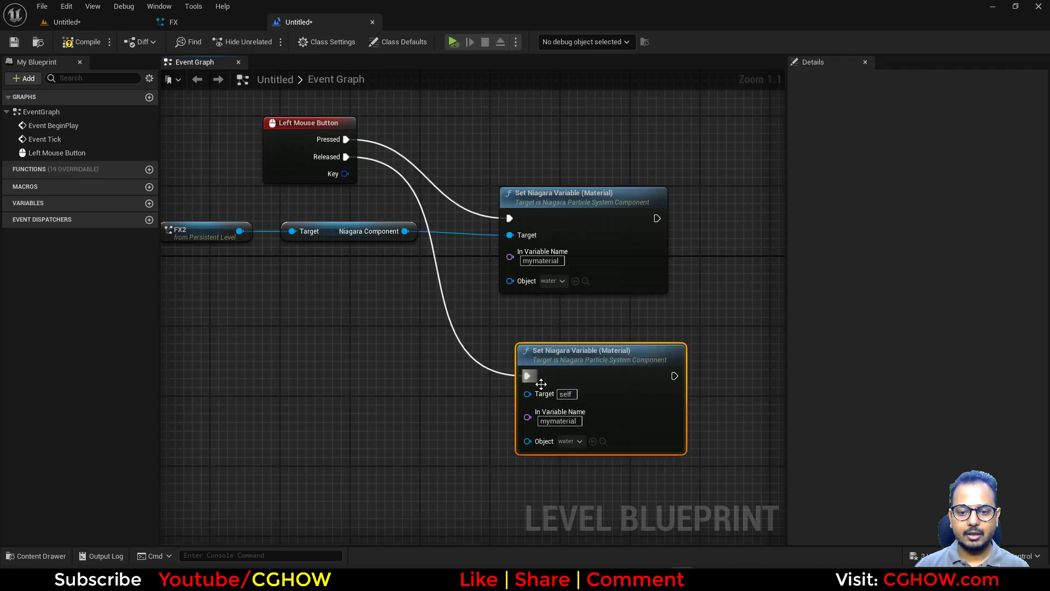
drag(405, 230, 527, 393)
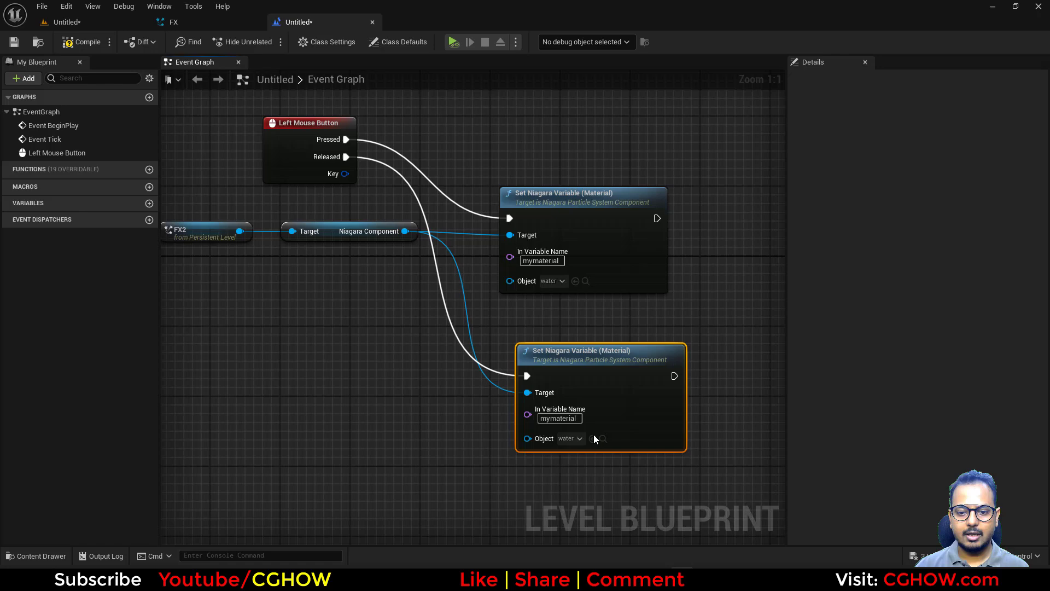
- Set the duplicated node's Object to the M_Ice_Fort_Trim_1 material and tidy the graph layout
click(572, 438)
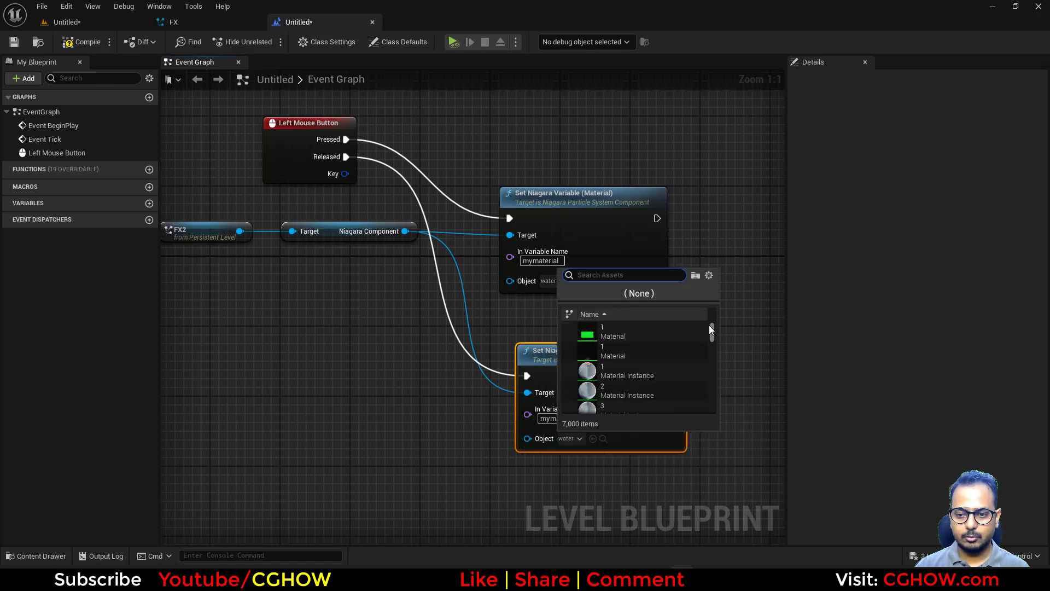
scroll(680, 360, down, 3)
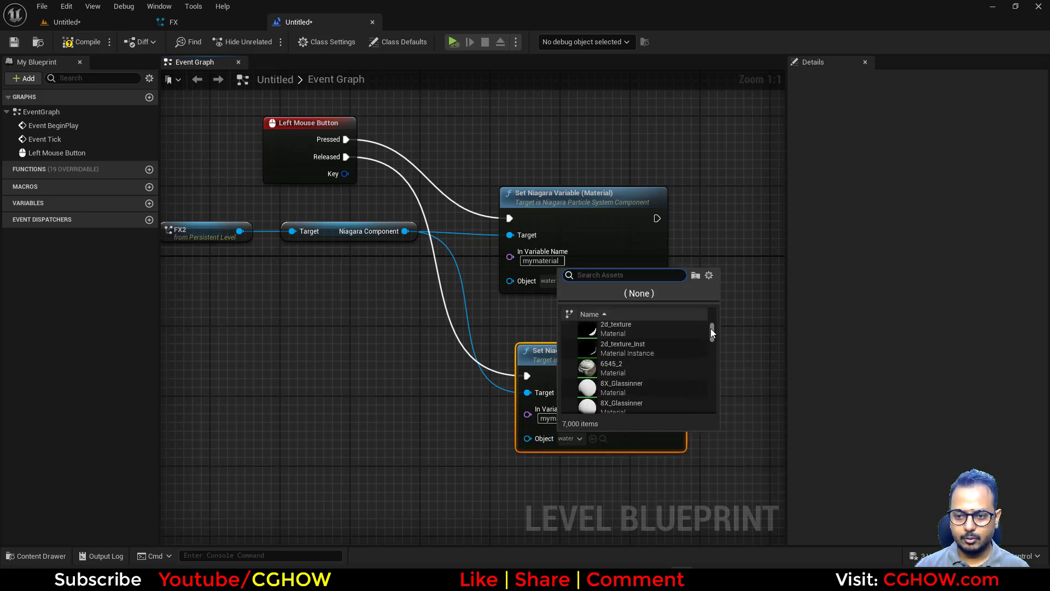
drag(711, 329, 712, 359)
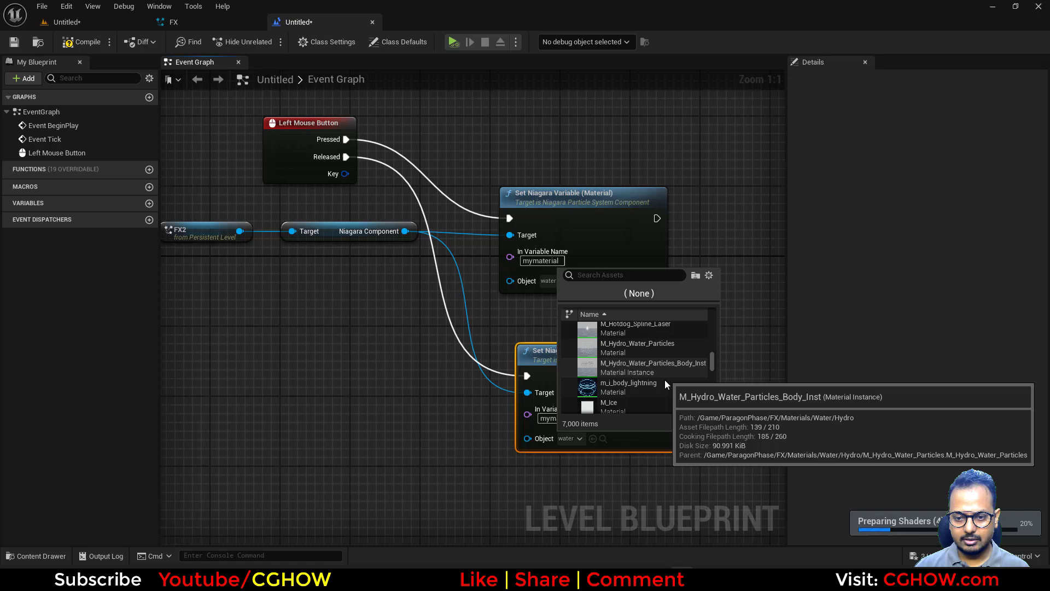
scroll(665, 383, down, 5)
scroll(662, 384, down, 3)
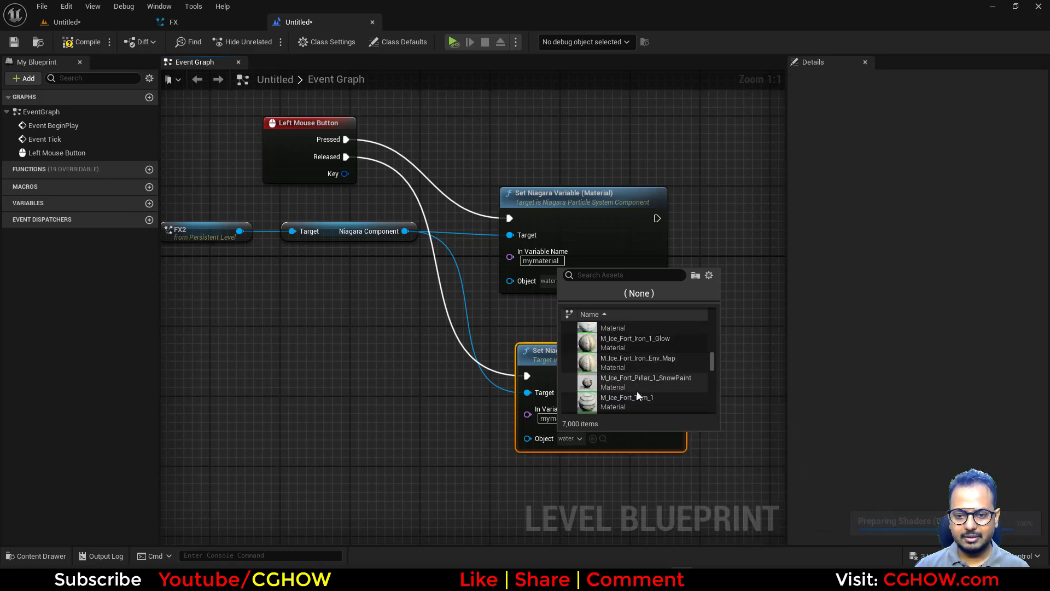
scroll(618, 388, down, 1)
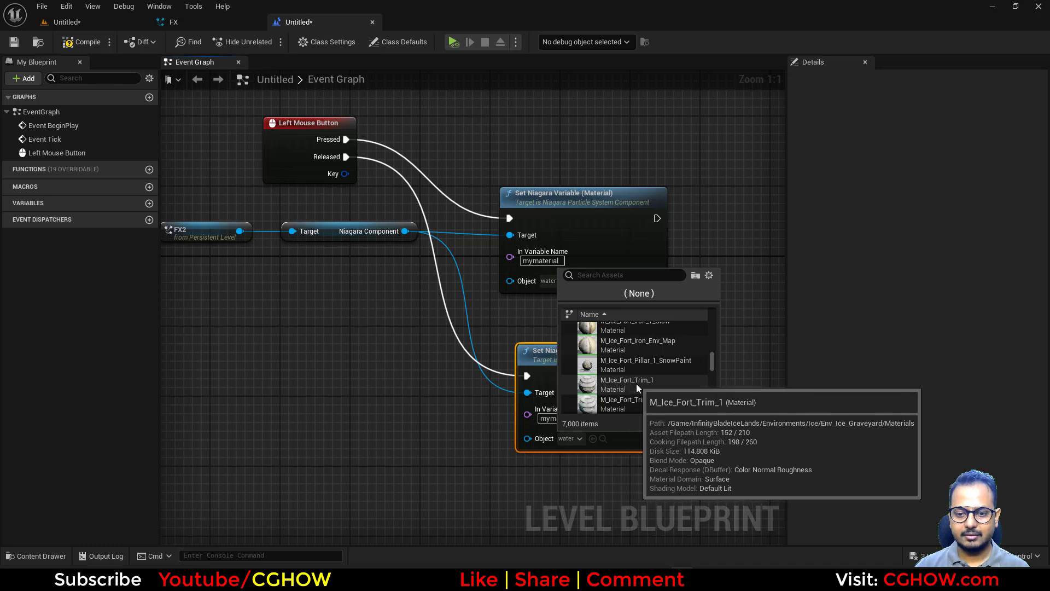
click(636, 382)
right_drag(382, 418, 442, 422)
drag(659, 252, 687, 216)
right_drag(425, 349, 430, 388)
- Play the level in the selected viewport and test switching FX2's material with the left mouse button
click(93, 27)
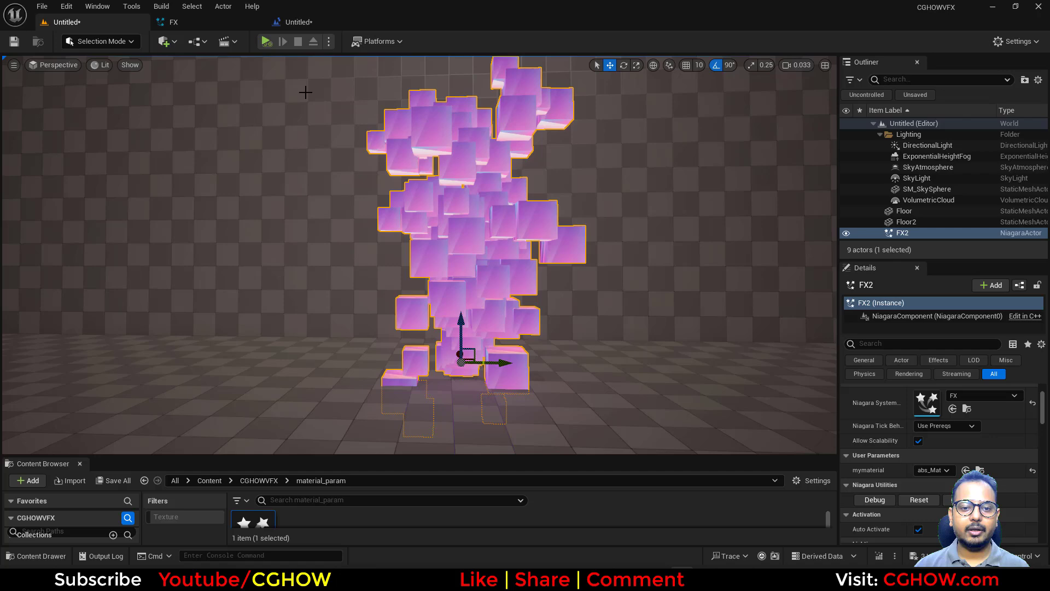
click(327, 43)
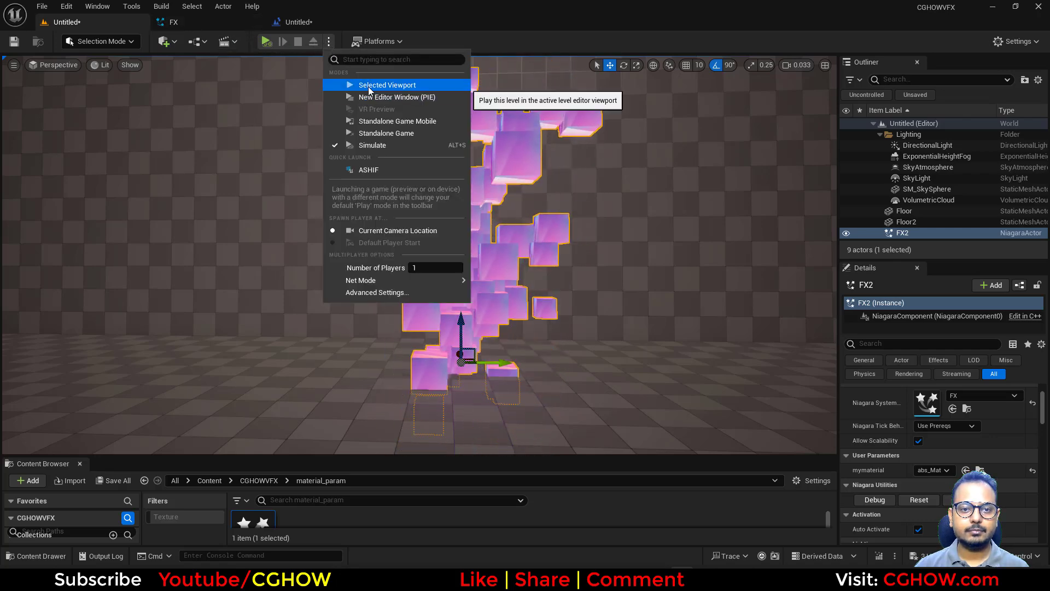
click(369, 87)
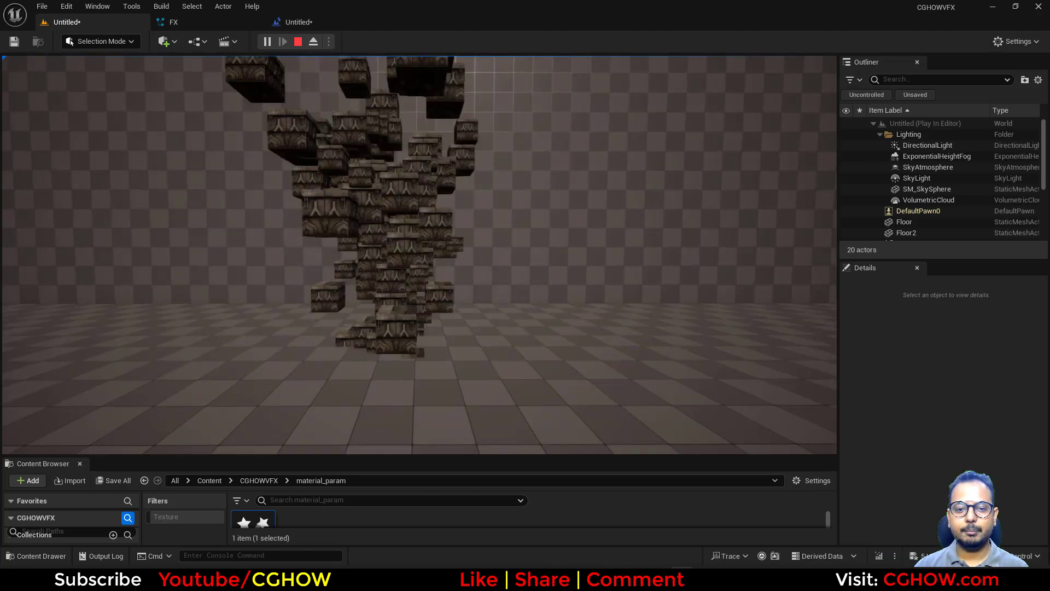
key(d)
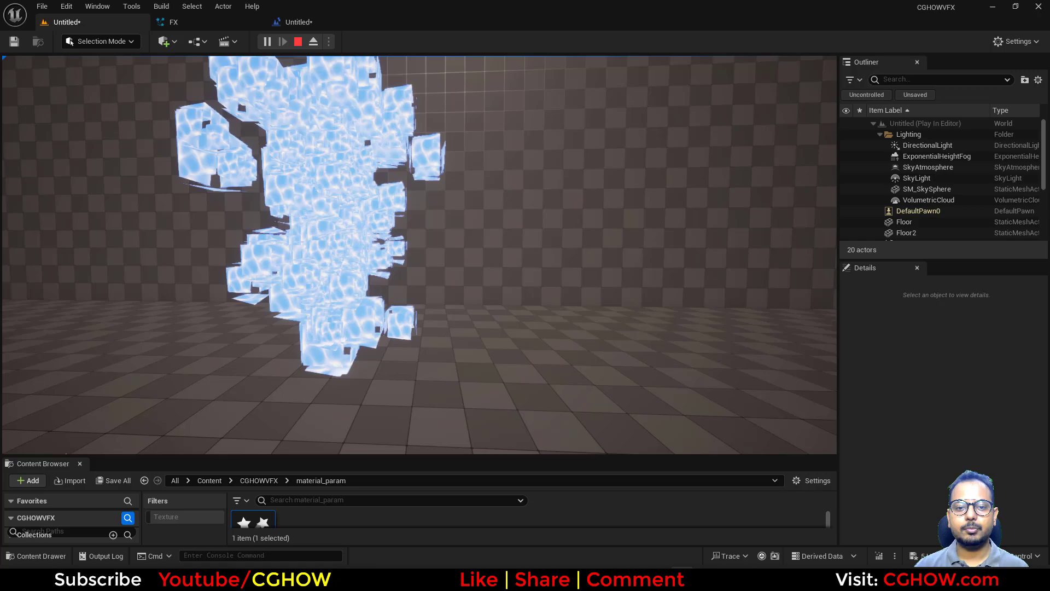